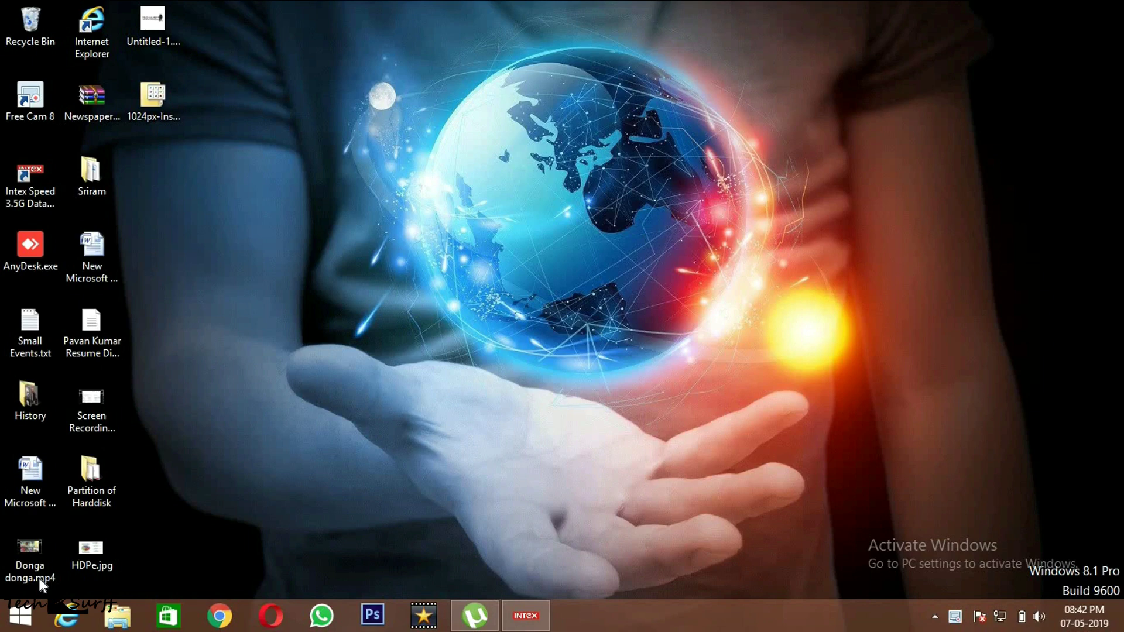
- Launch Google Chrome from the taskbar
click(232, 620)
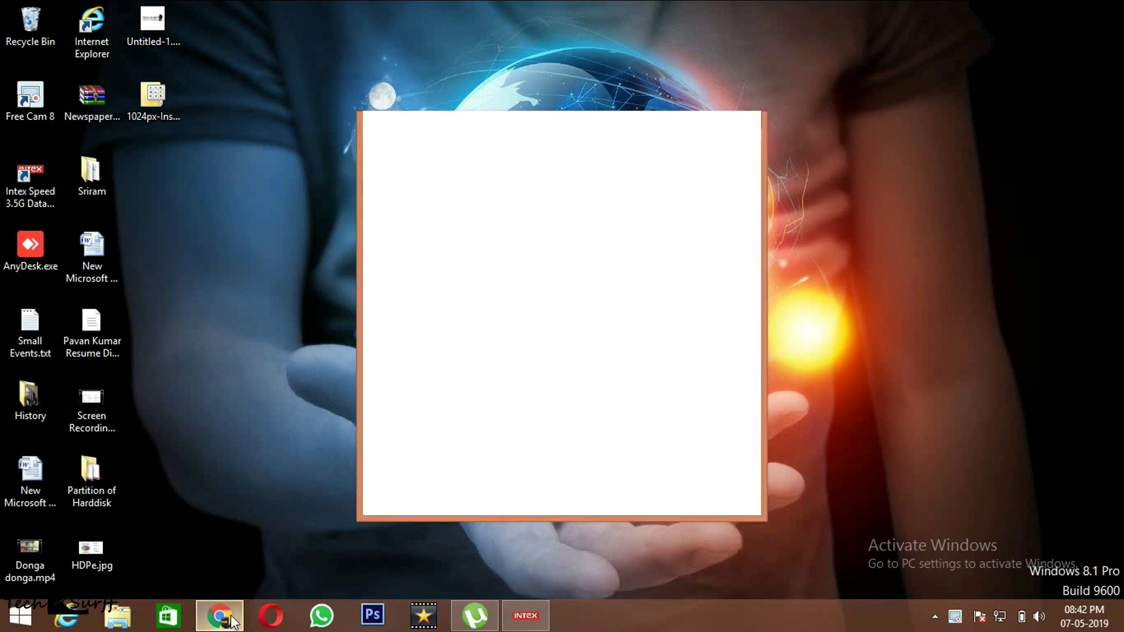
click(713, 120)
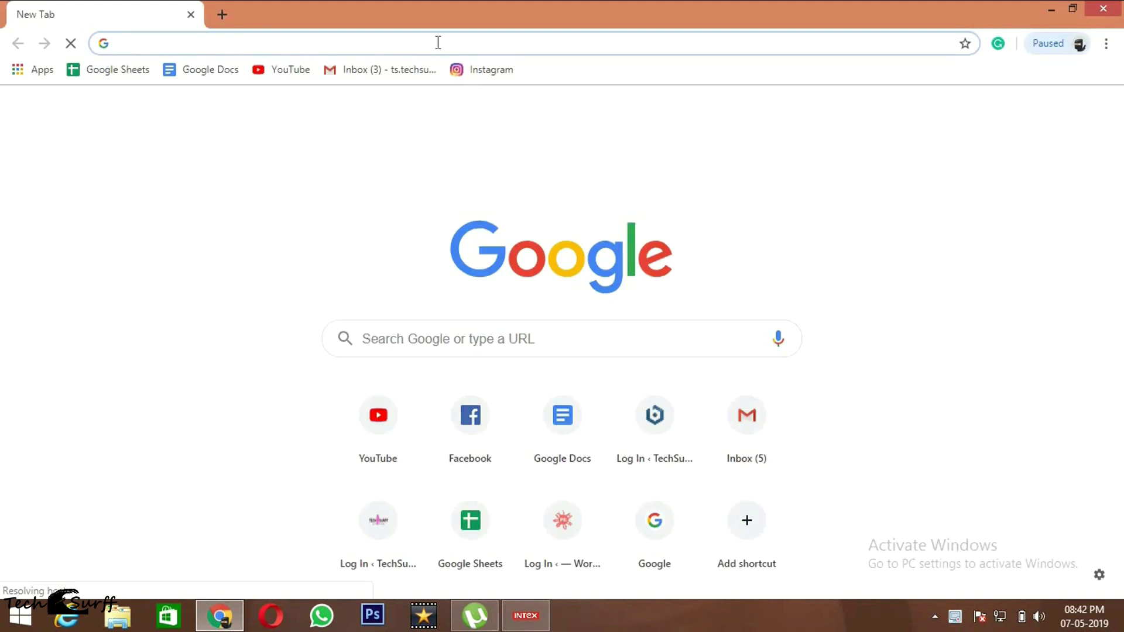
text(www)
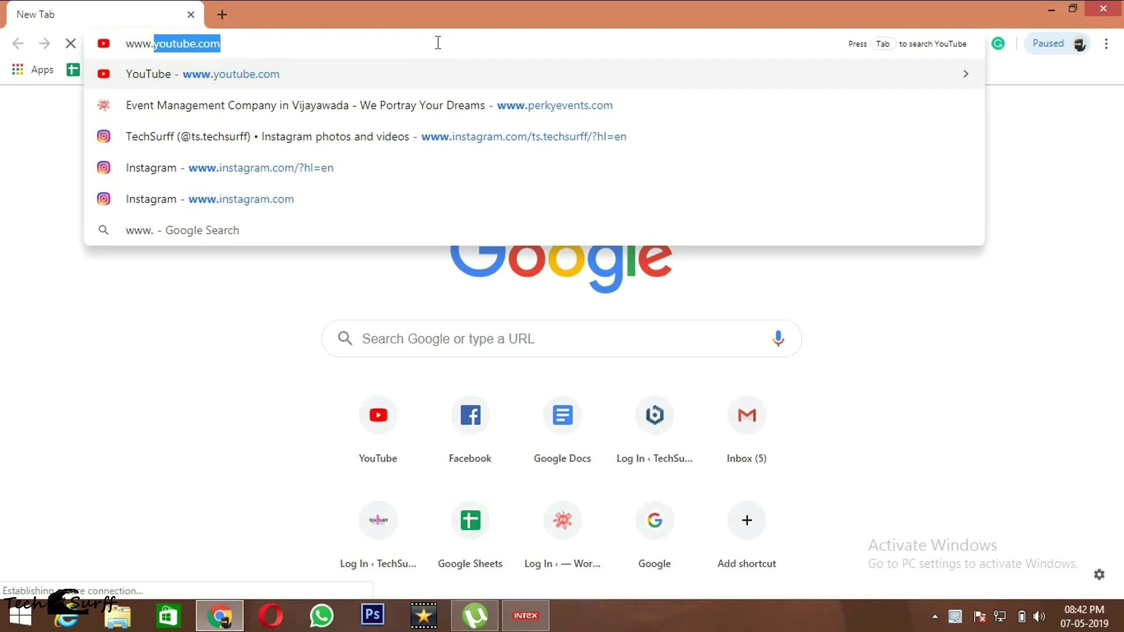
text(.instagram)
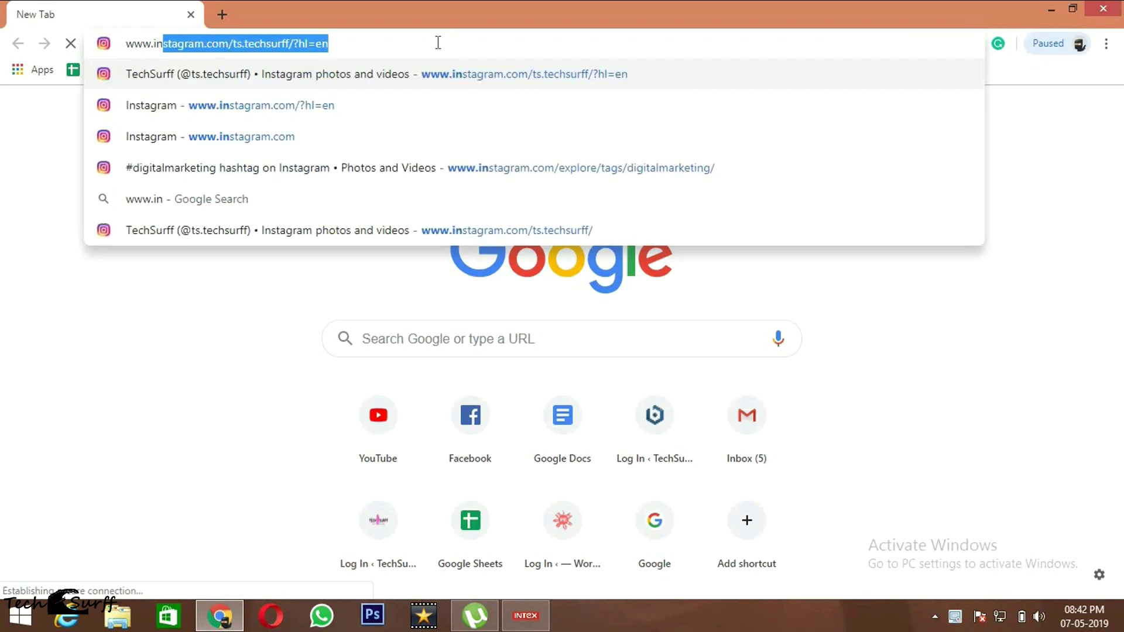
key(Right)
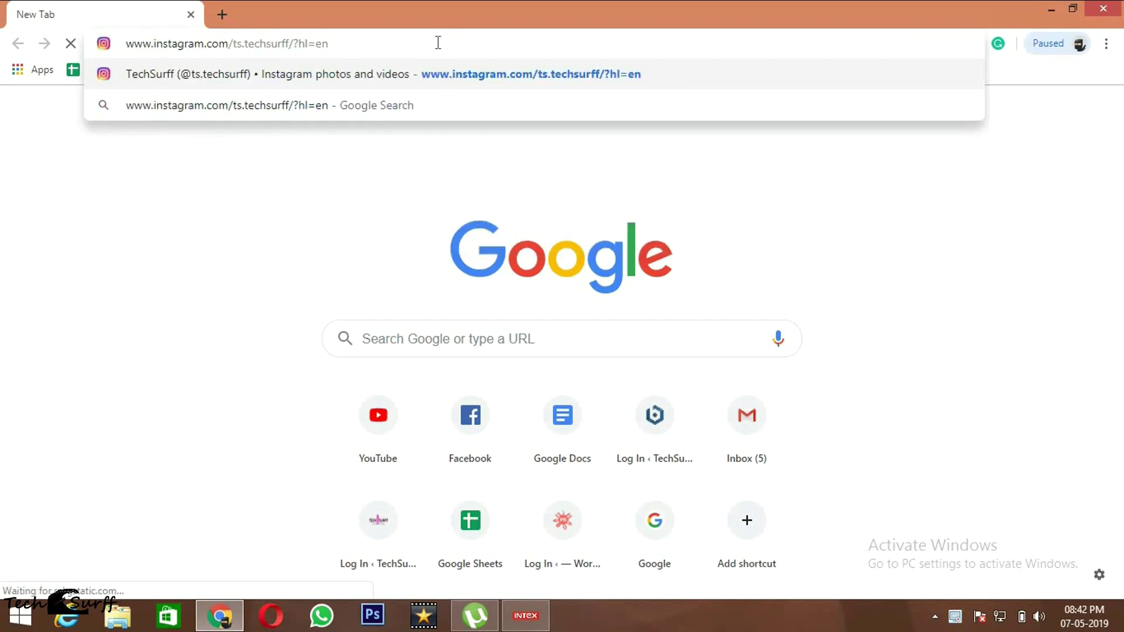
key(BackSpace)
key(BackSpace)
key(BackSpace)
key(BackSpace)
key(BackSpace)
key(BackSpace)
key(BackSpace)
key(BackSpace)
key(BackSpace)
key(BackSpace)
key(BackSpace)
key(BackSpace)
key(BackSpace)
key(BackSpace)
key(BackSpace)
key(BackSpace)
key(BackSpace)
key(BackSpace)
key(BackSpace)
key(BackSpace)
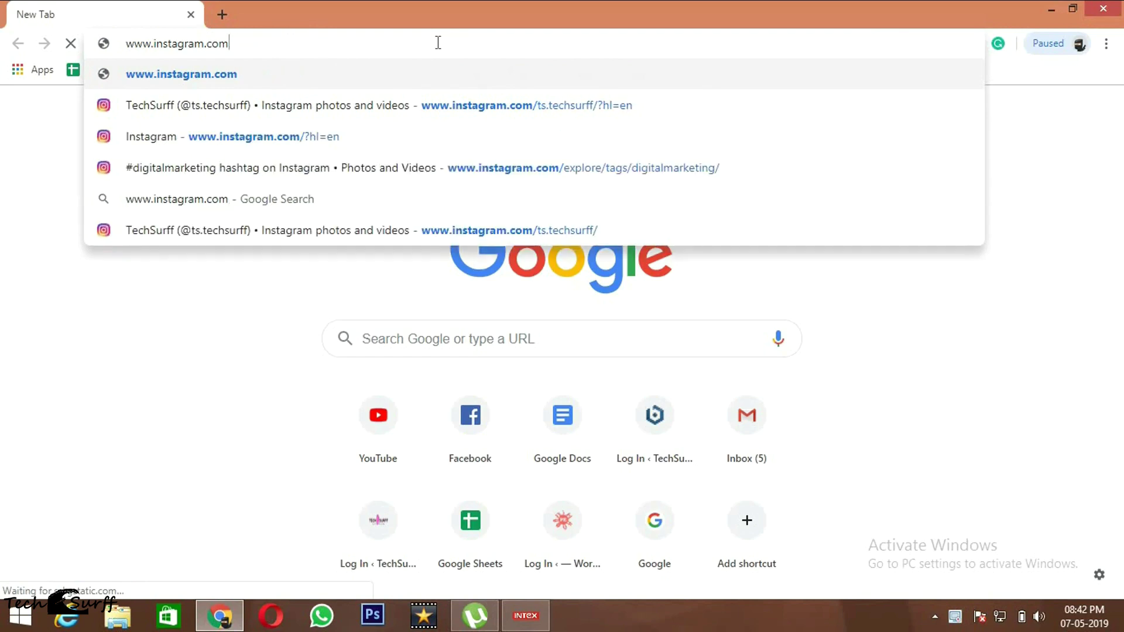
key(Return)
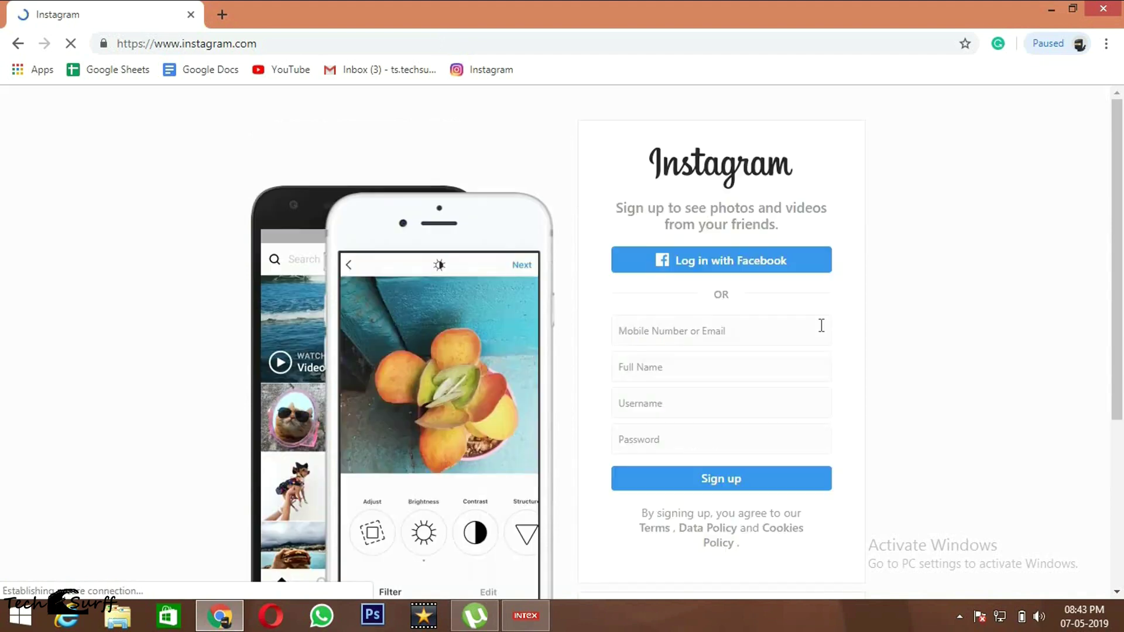
- Log in to Instagram with the saved autofill username and the account password
scroll(821, 325, down, 3)
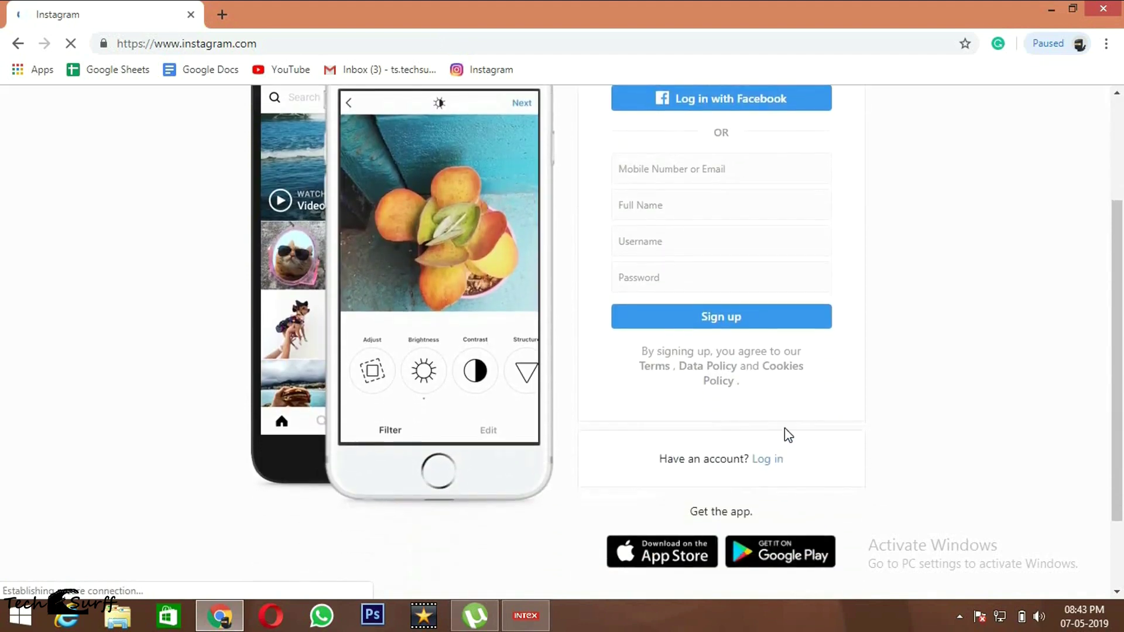
click(769, 461)
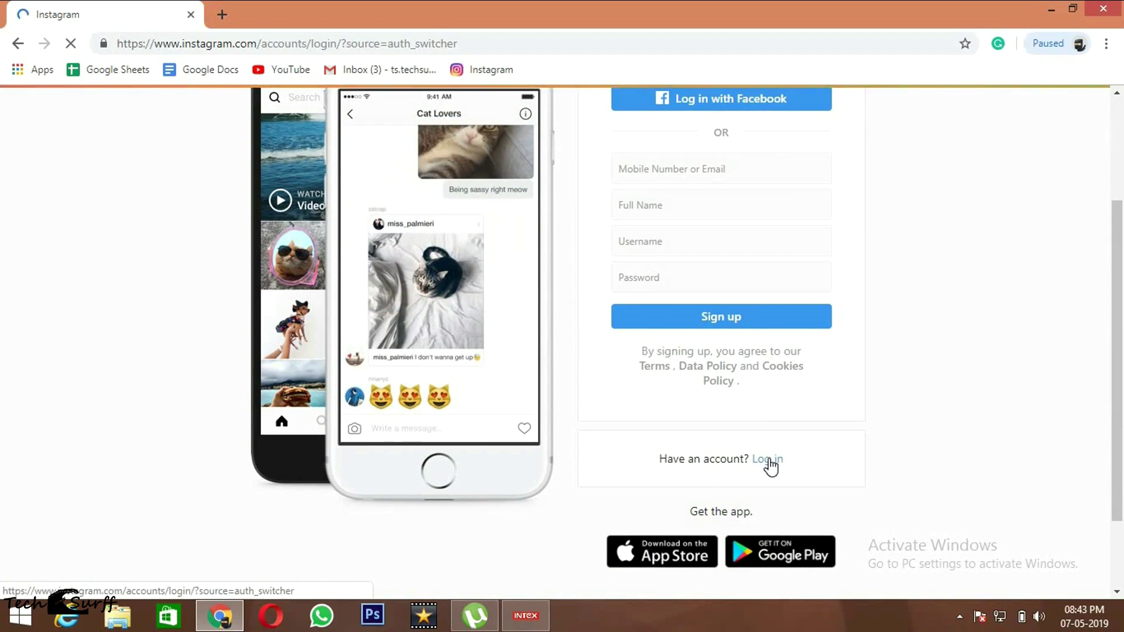
click(598, 205)
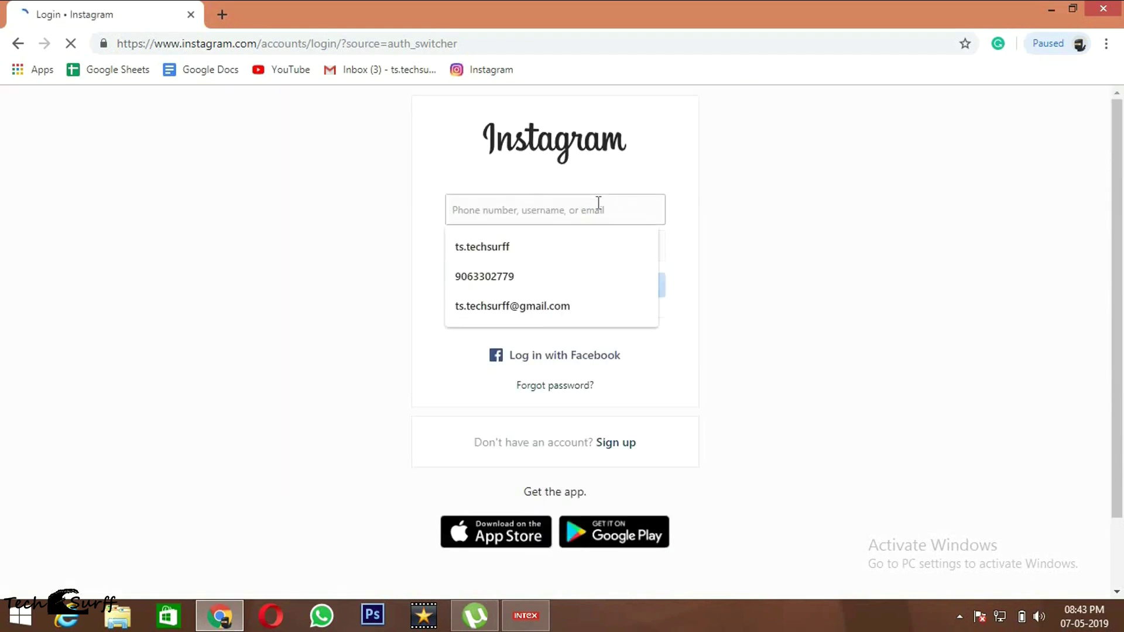
click(490, 244)
click(485, 246)
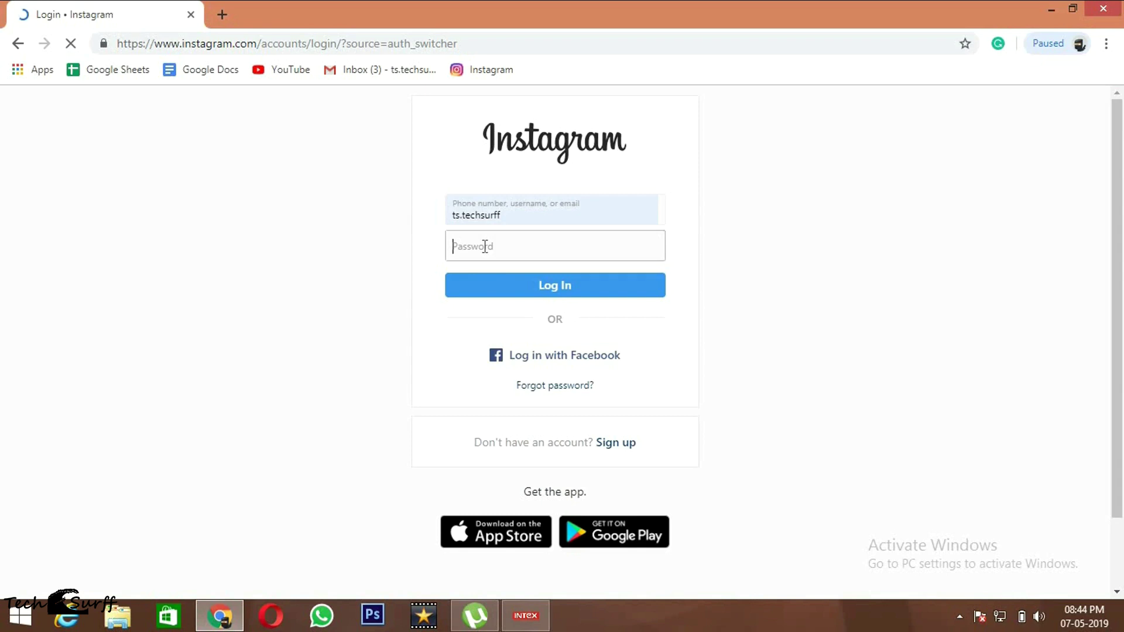
text(t)
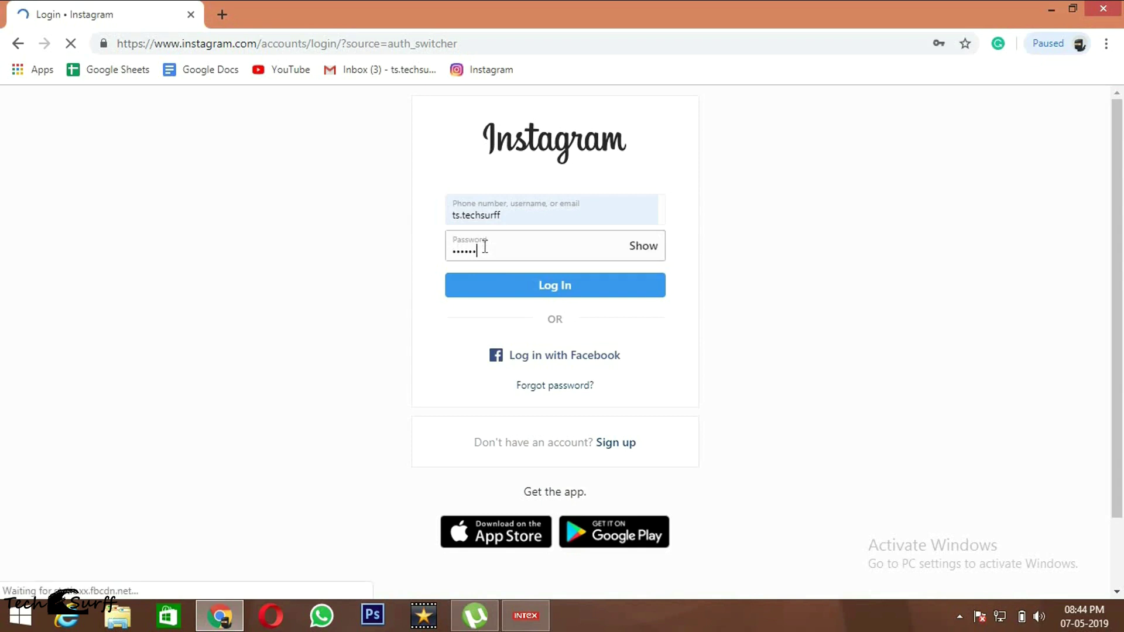
key(Return)
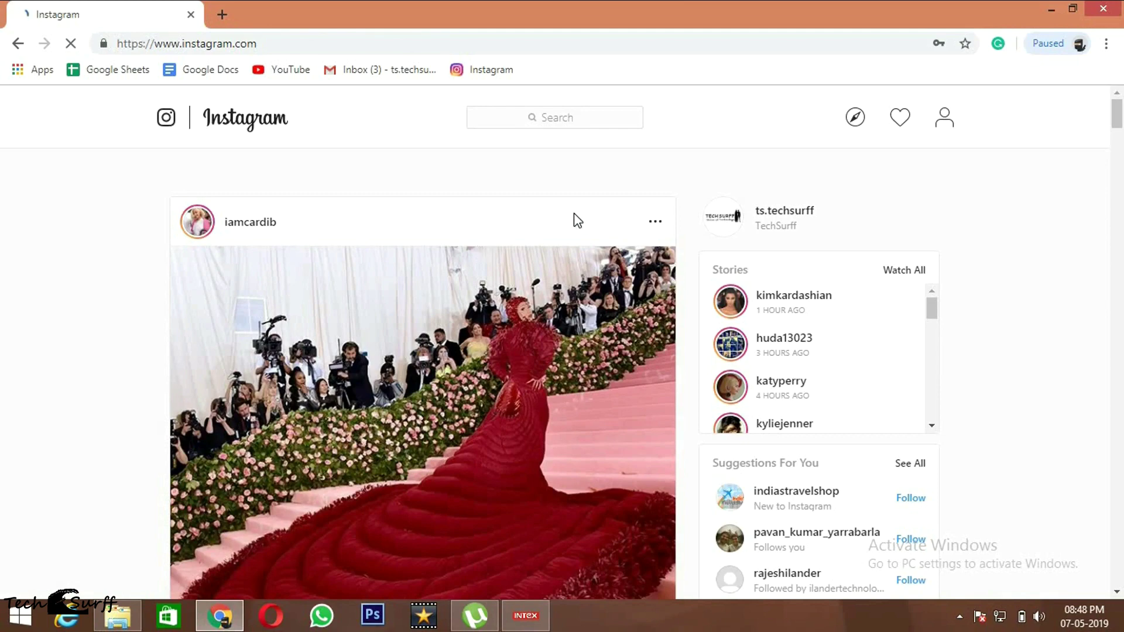
- Open the account's own profile page and dismiss the change-profile-photo options
scroll(573, 213, down, 3)
scroll(938, 143, up, 3)
click(944, 123)
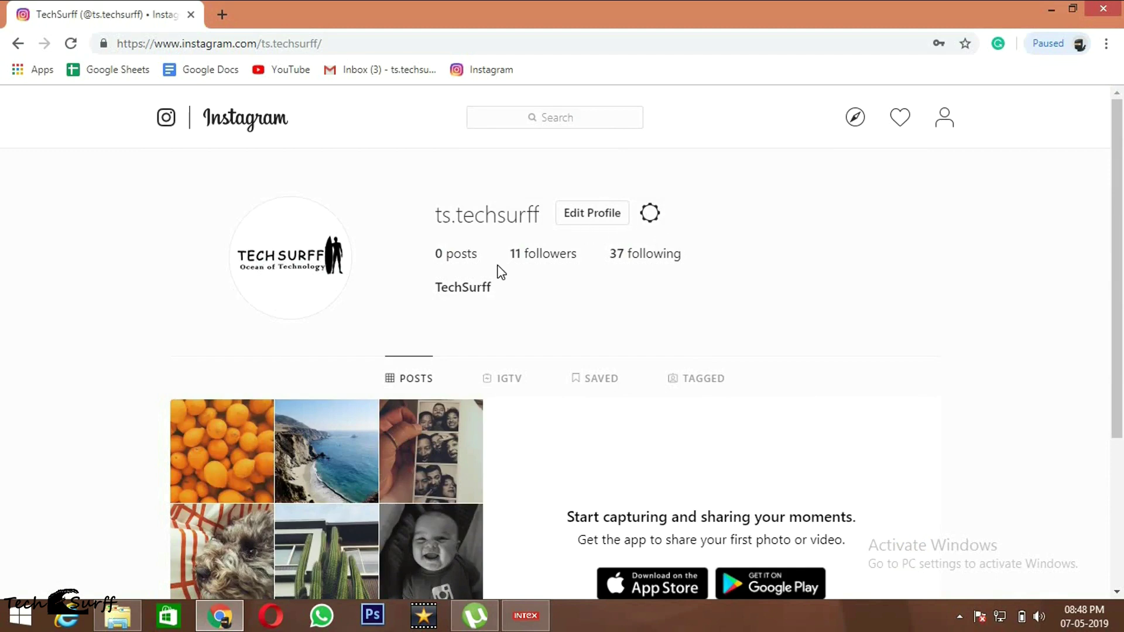
click(233, 273)
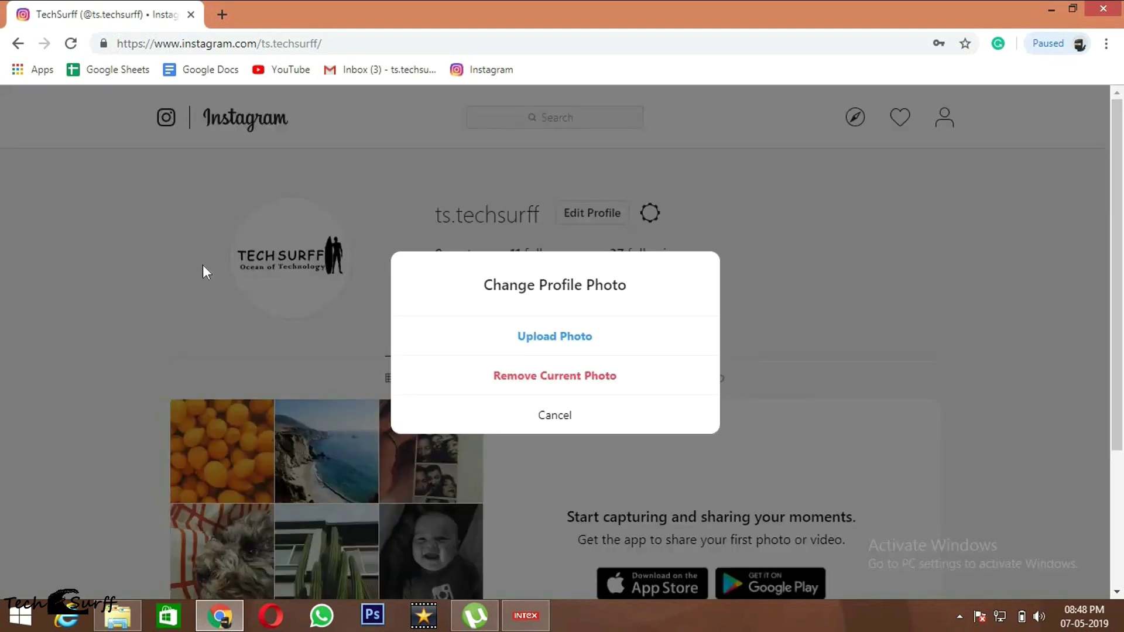
click(202, 266)
- Scroll the profile grid and show the empty Tagged section
scroll(203, 266, down, 3)
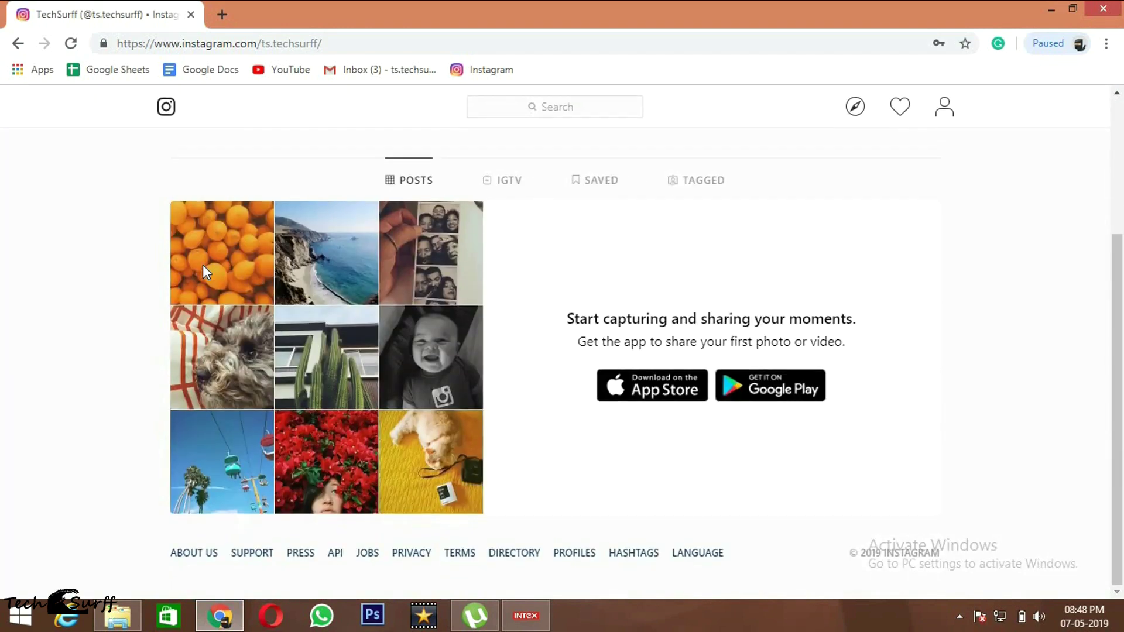
scroll(203, 265, up, 2)
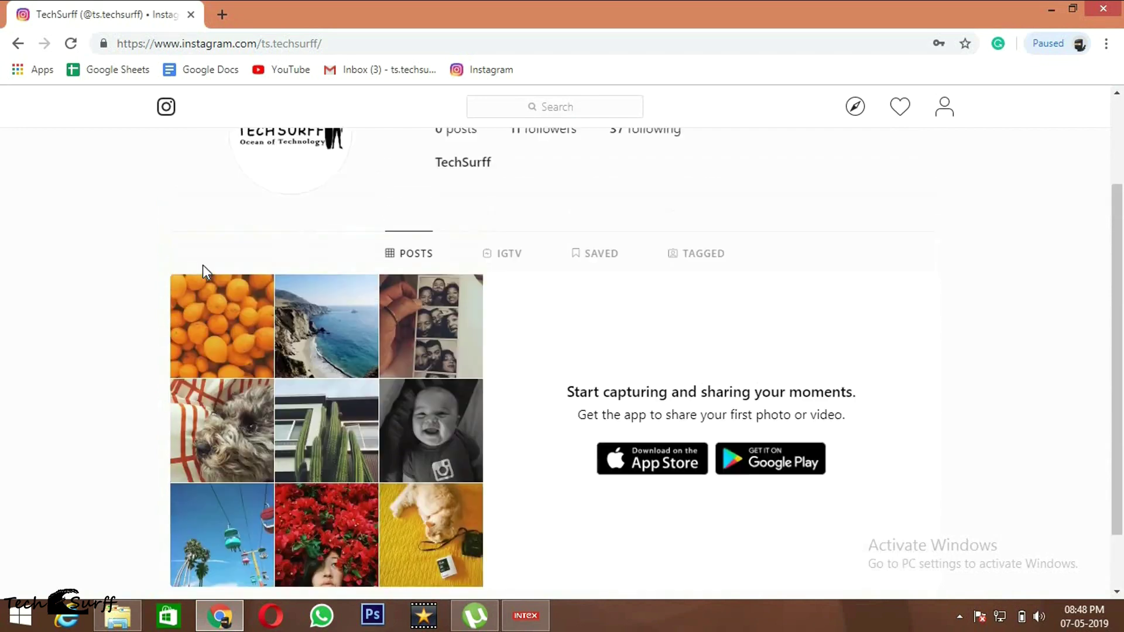
scroll(202, 265, up, 2)
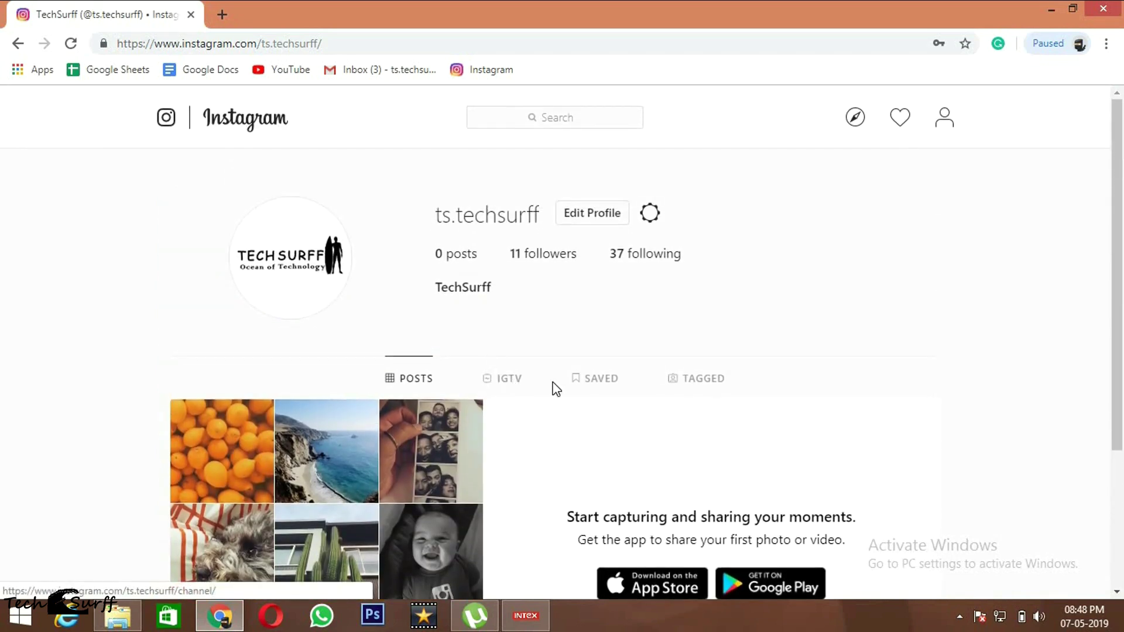
click(716, 387)
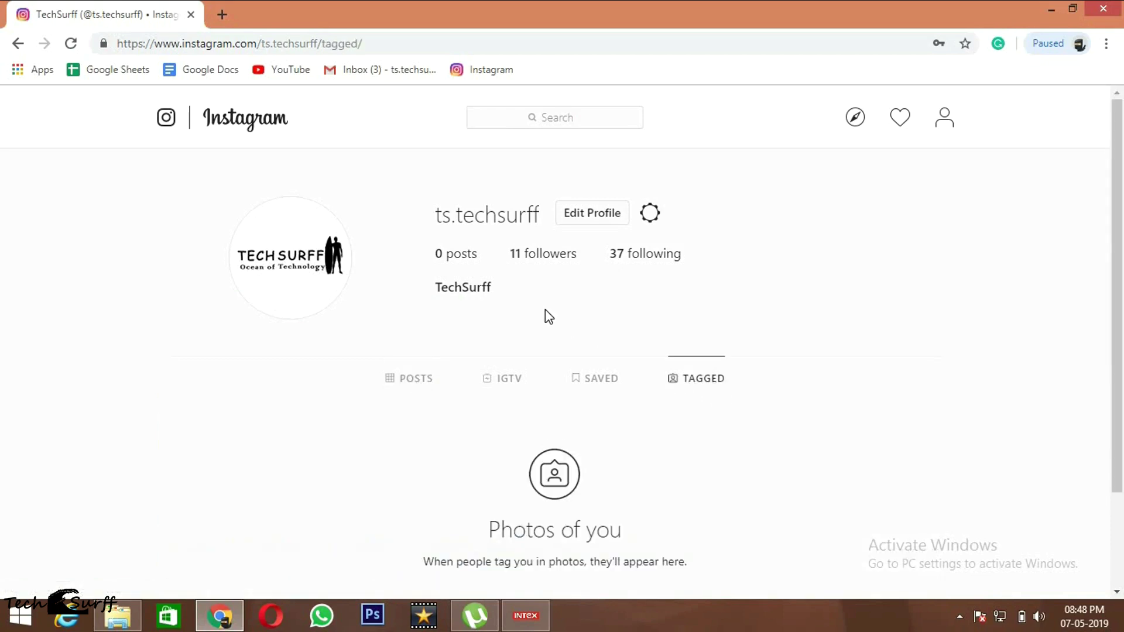
- Return to the Instagram home feed and scroll through its posts
click(258, 126)
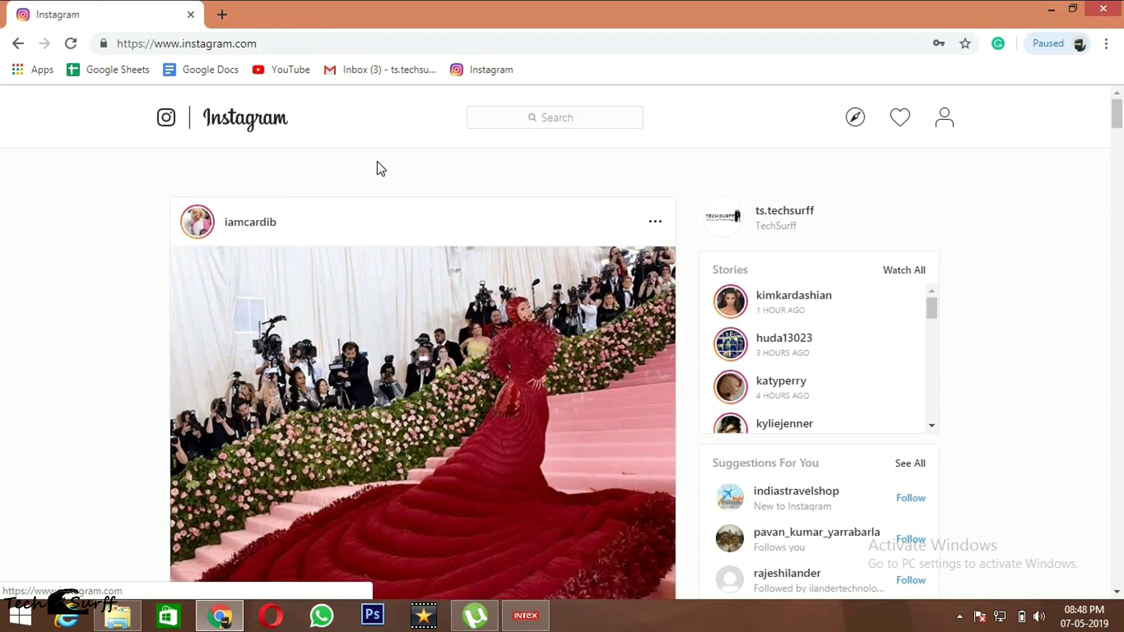
scroll(376, 160, down, 10)
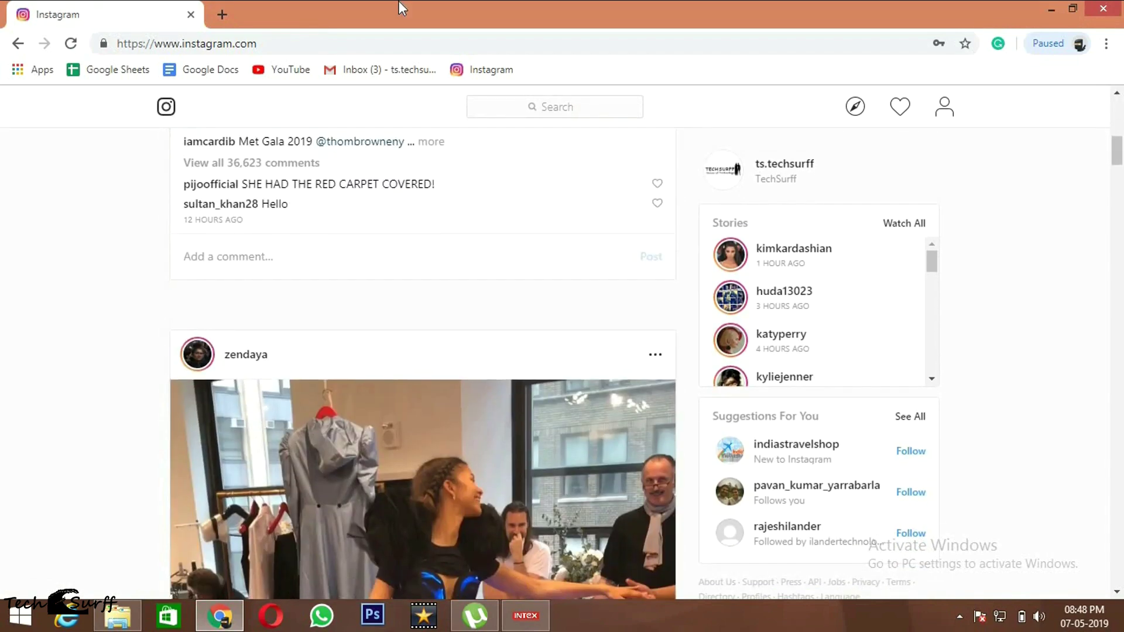
scroll(417, 227, down, 7)
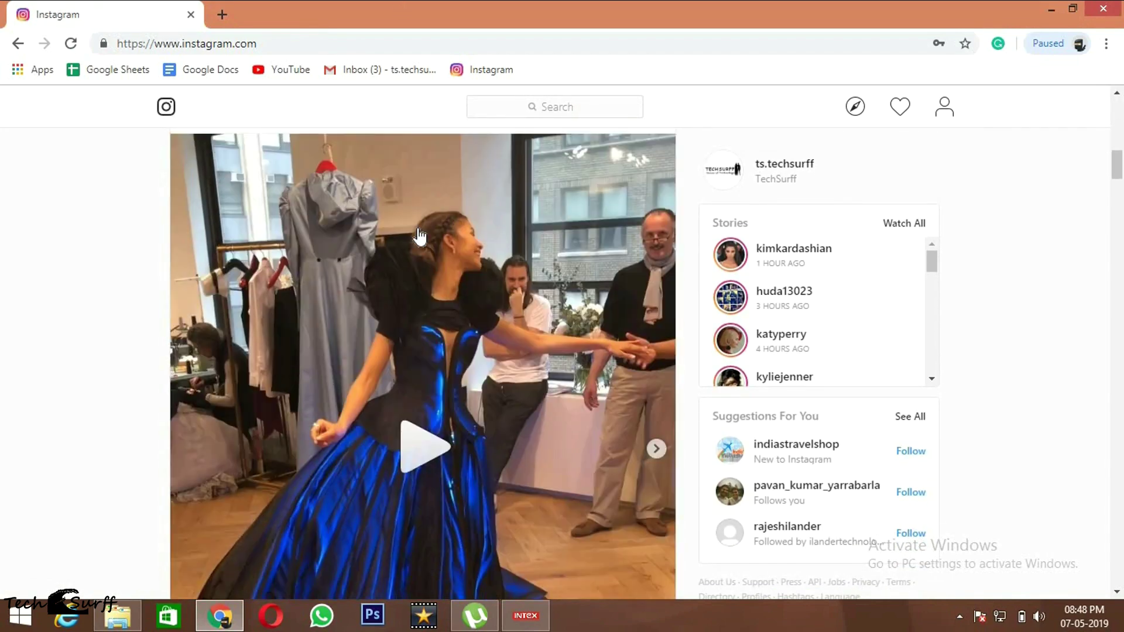
scroll(416, 231, up, 7)
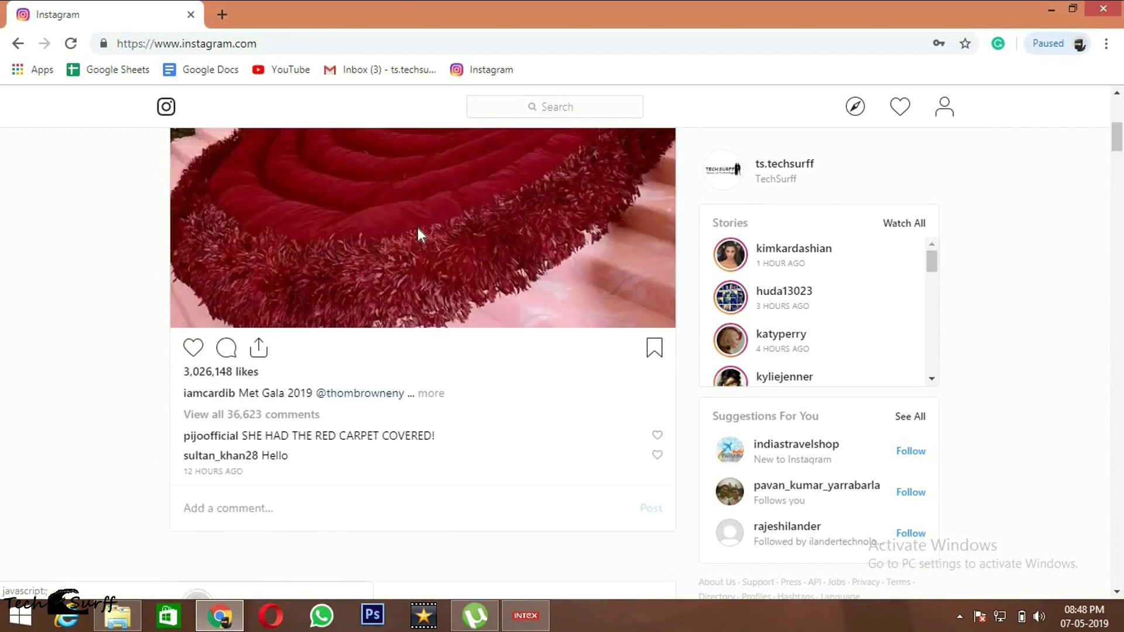
scroll(838, 257, down, 2)
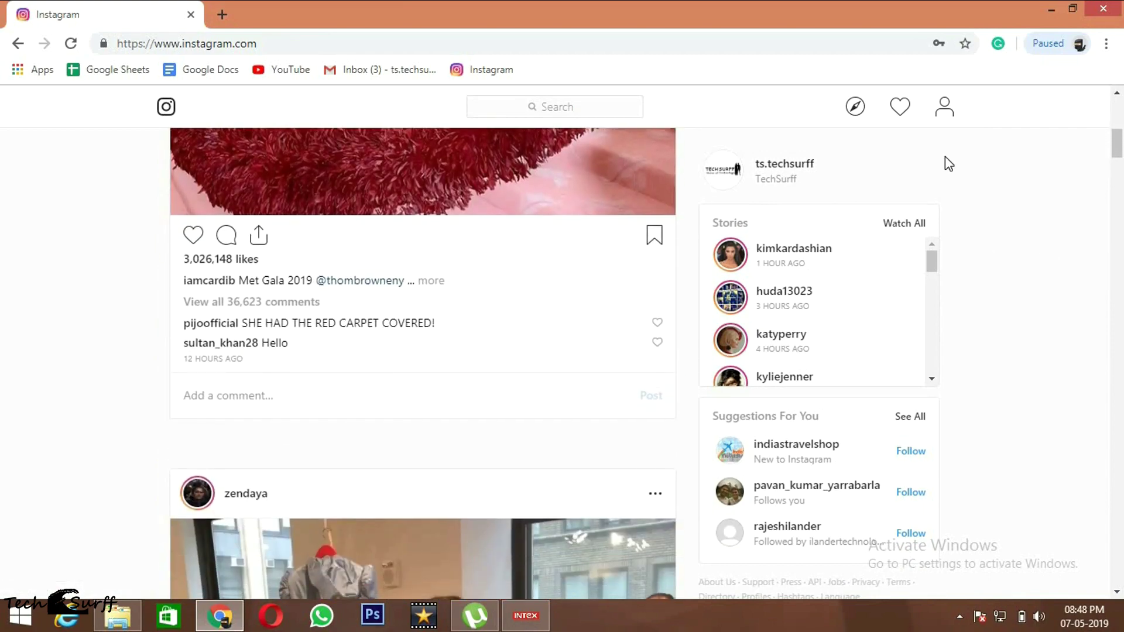
- Check the recent new-follower activity, then bring the feed back to its top and open Chrome's context menu
click(901, 108)
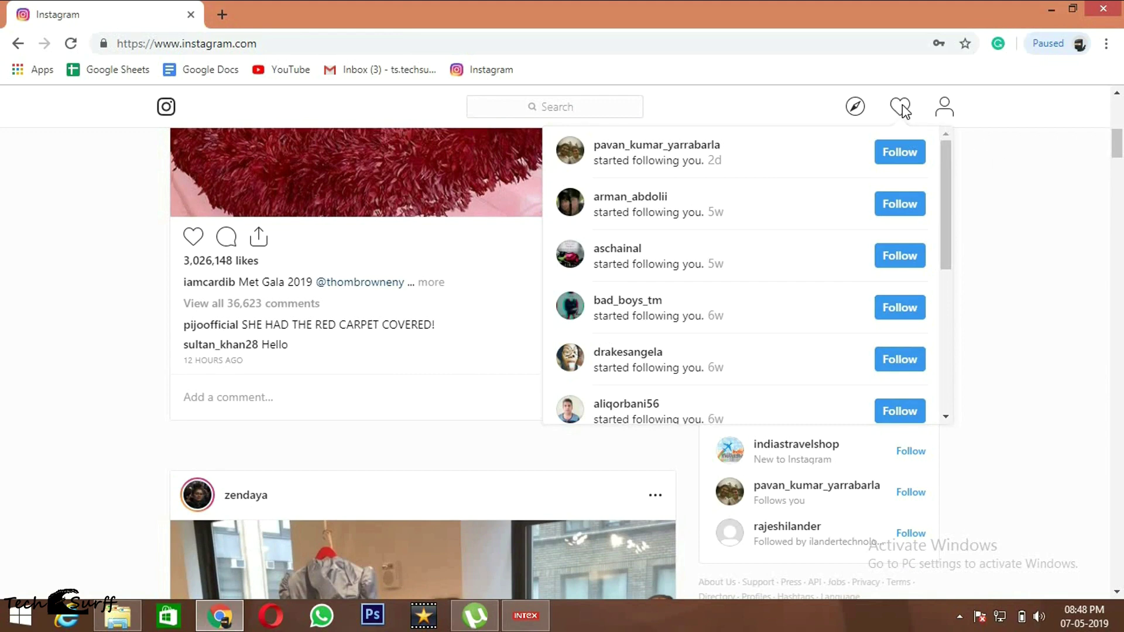
click(1000, 191)
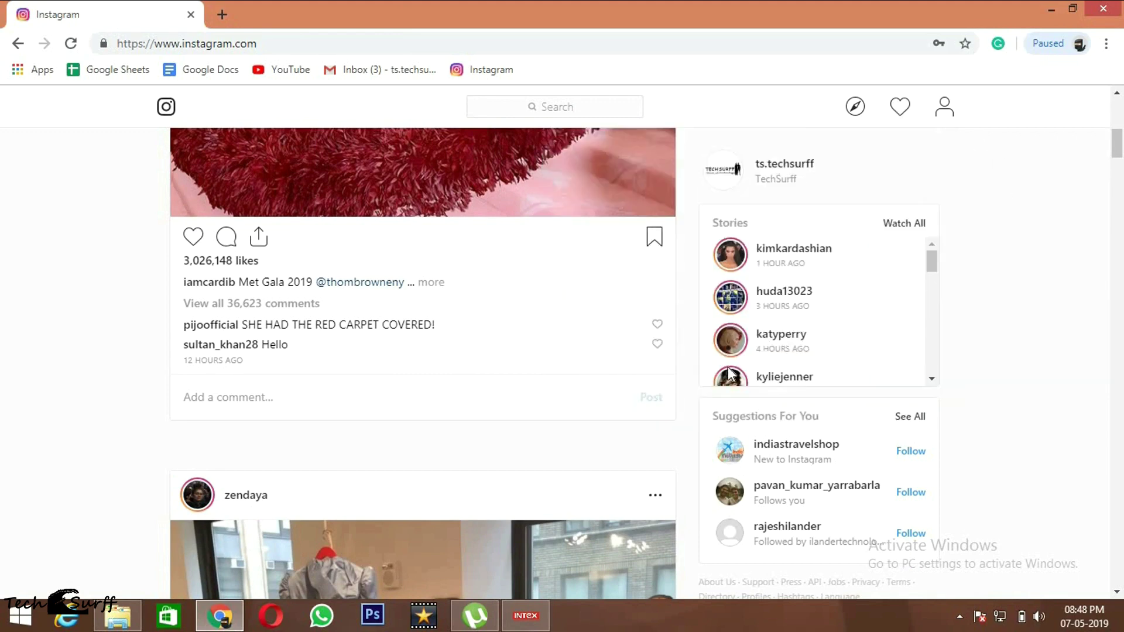
scroll(729, 375, down, 3)
scroll(589, 447, down, 5)
scroll(589, 447, down, 3)
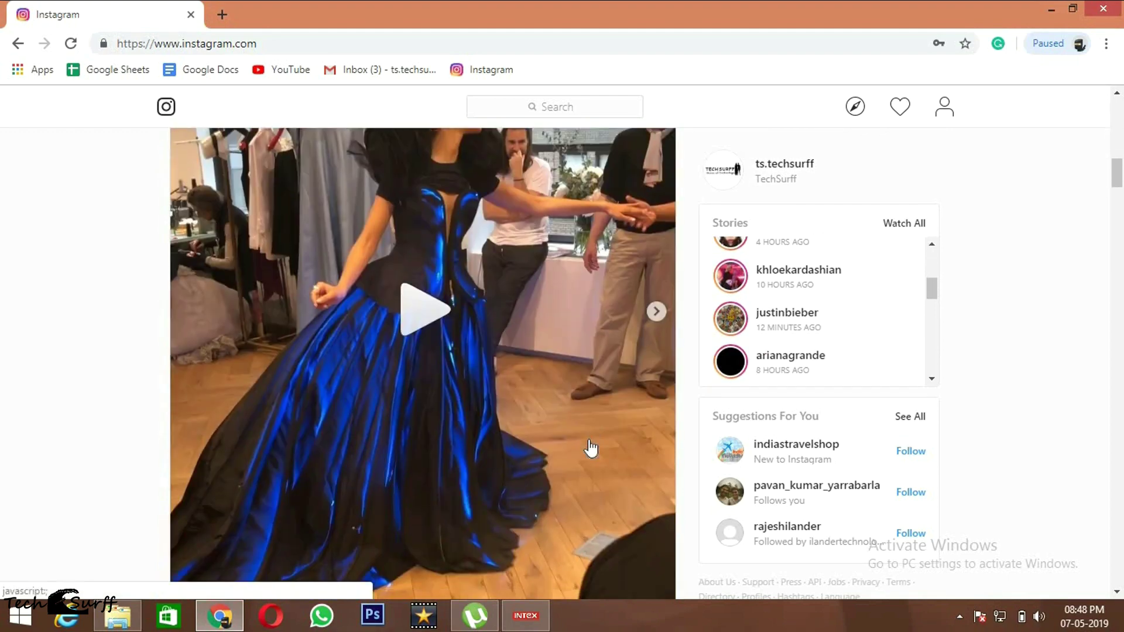
scroll(589, 447, up, 10)
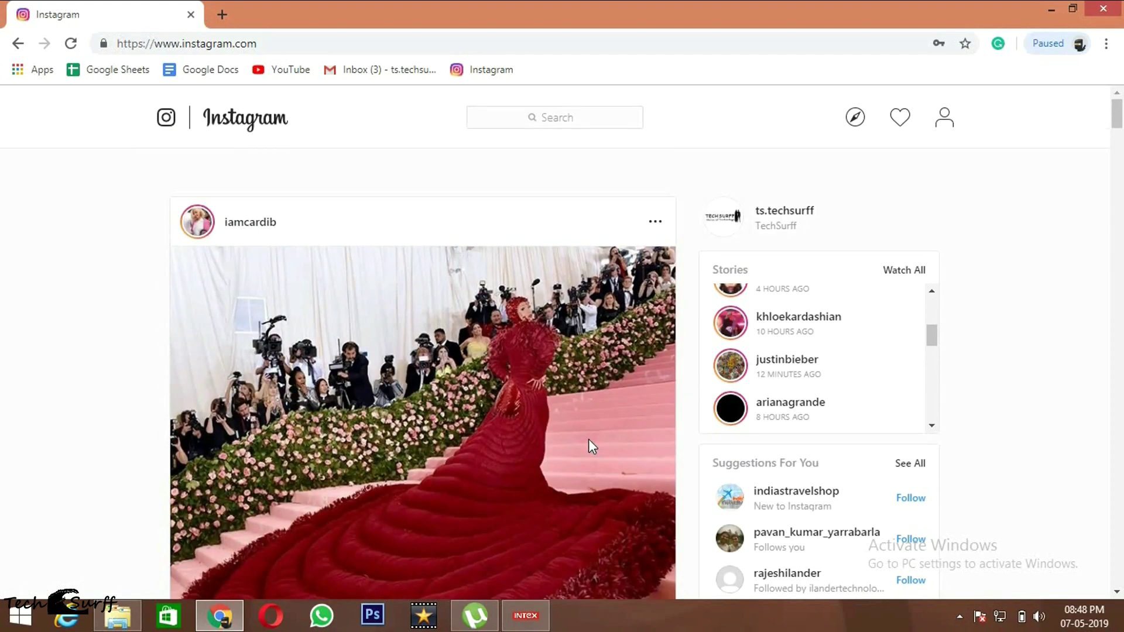
right_click(880, 187)
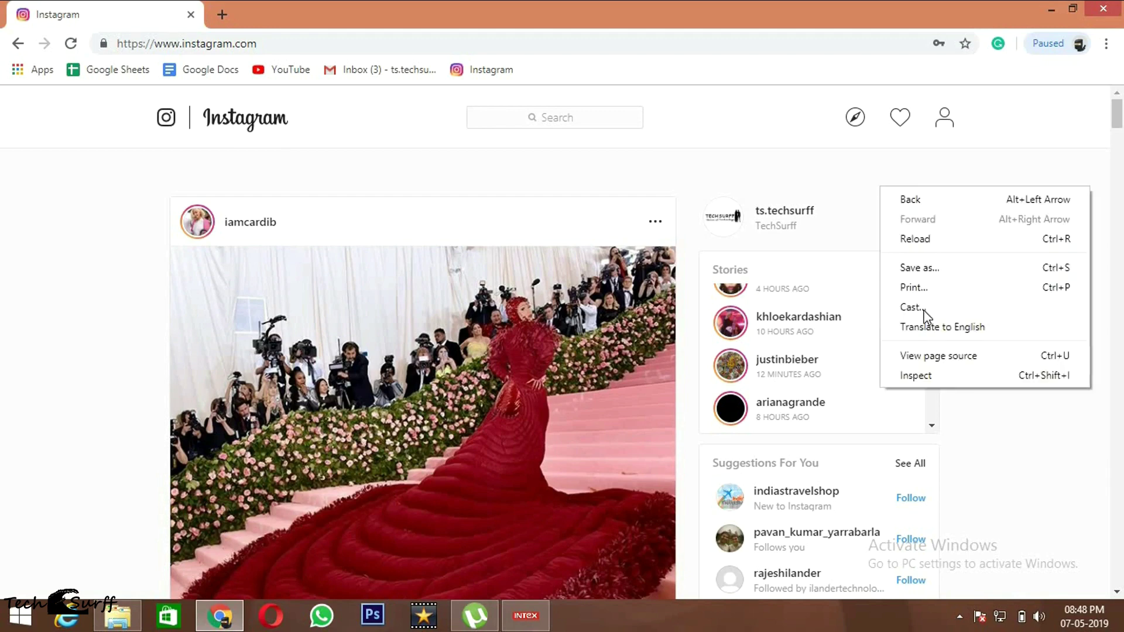
- Open DevTools via Inspect and re-toggle the device toolbar to emulate a Galaxy S5 (360 × 640)
click(928, 374)
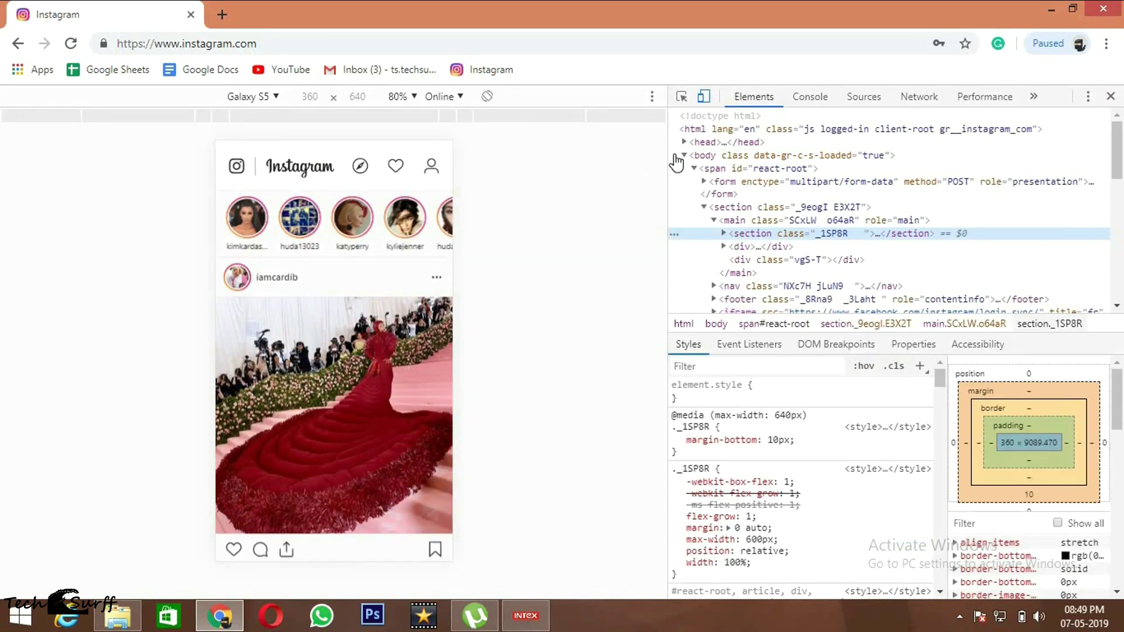
click(705, 100)
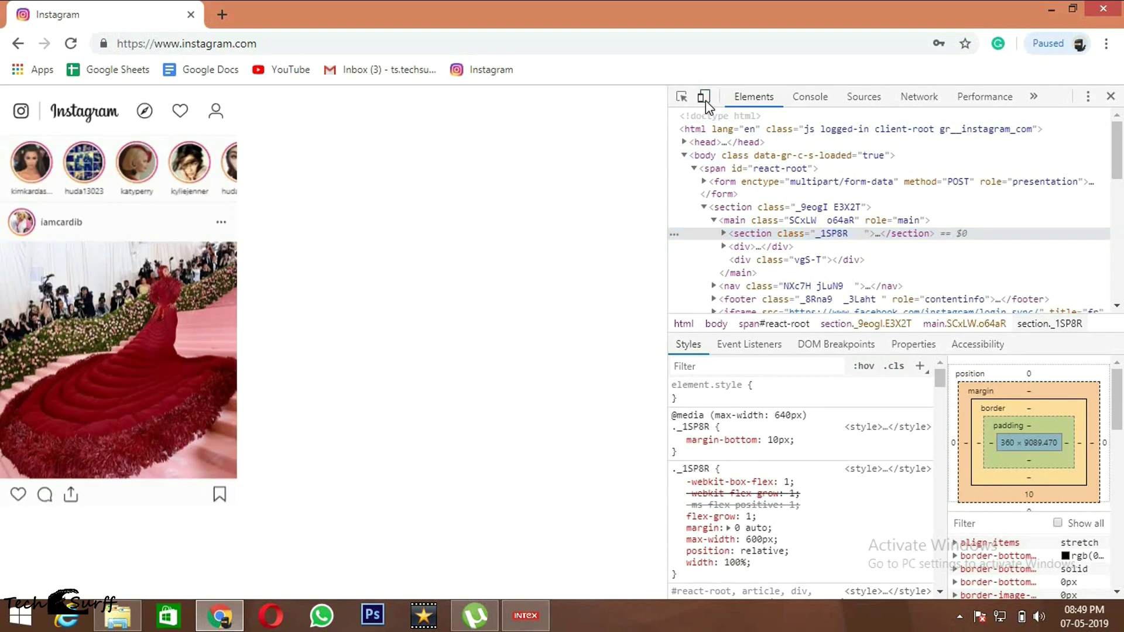
click(704, 100)
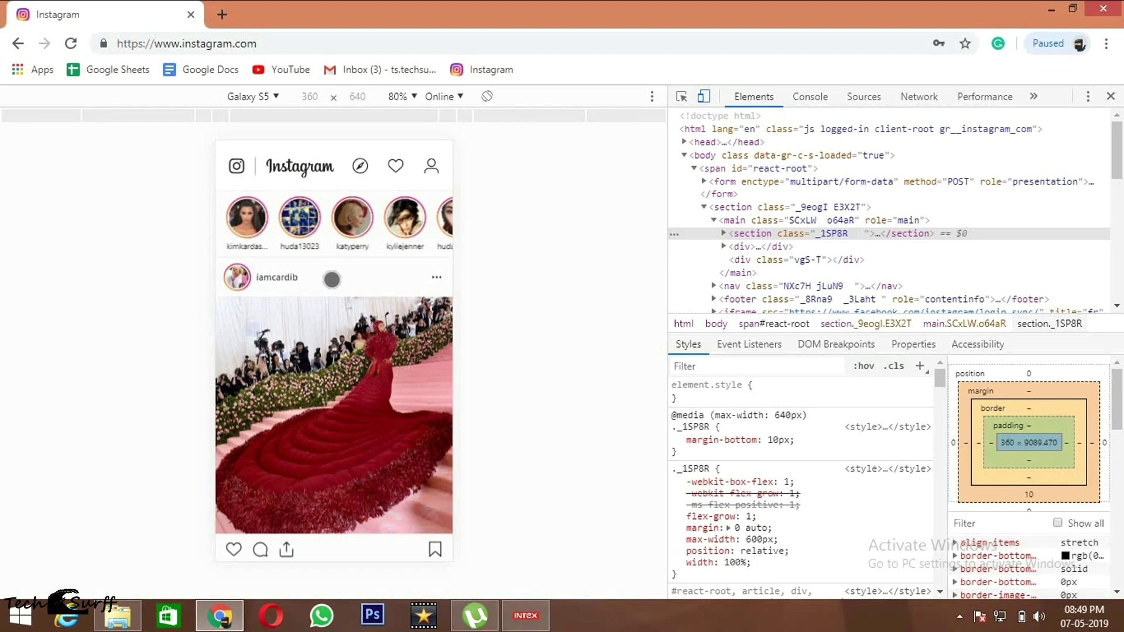
right_click(381, 278)
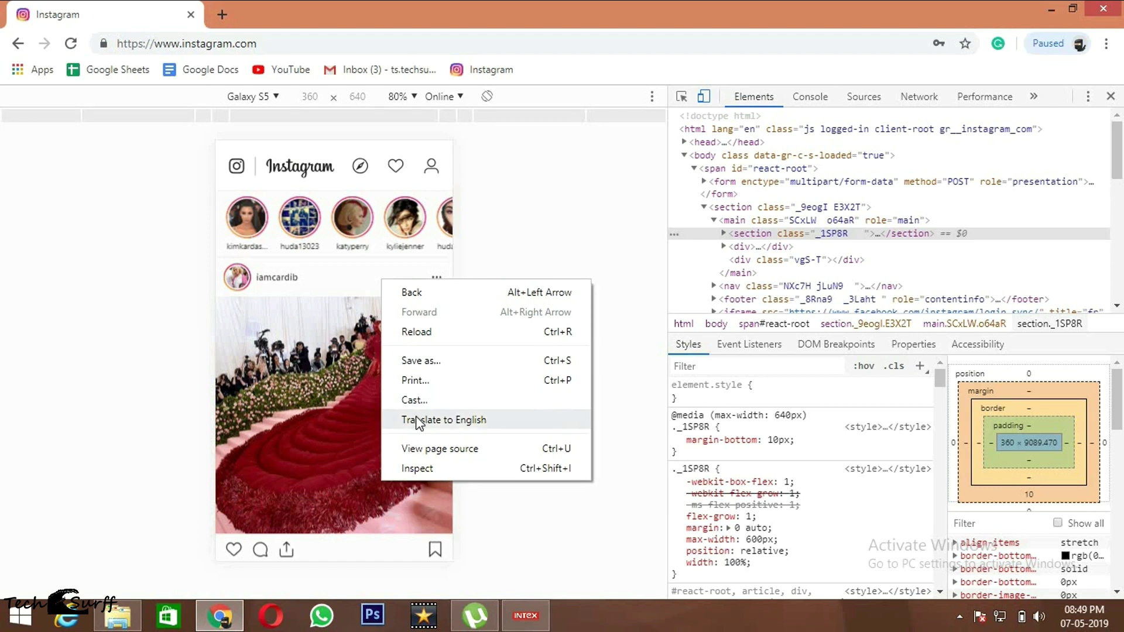
- Reload in mobile layout, start a post with the thumbnail .jpg, expand it, then discard it
click(440, 337)
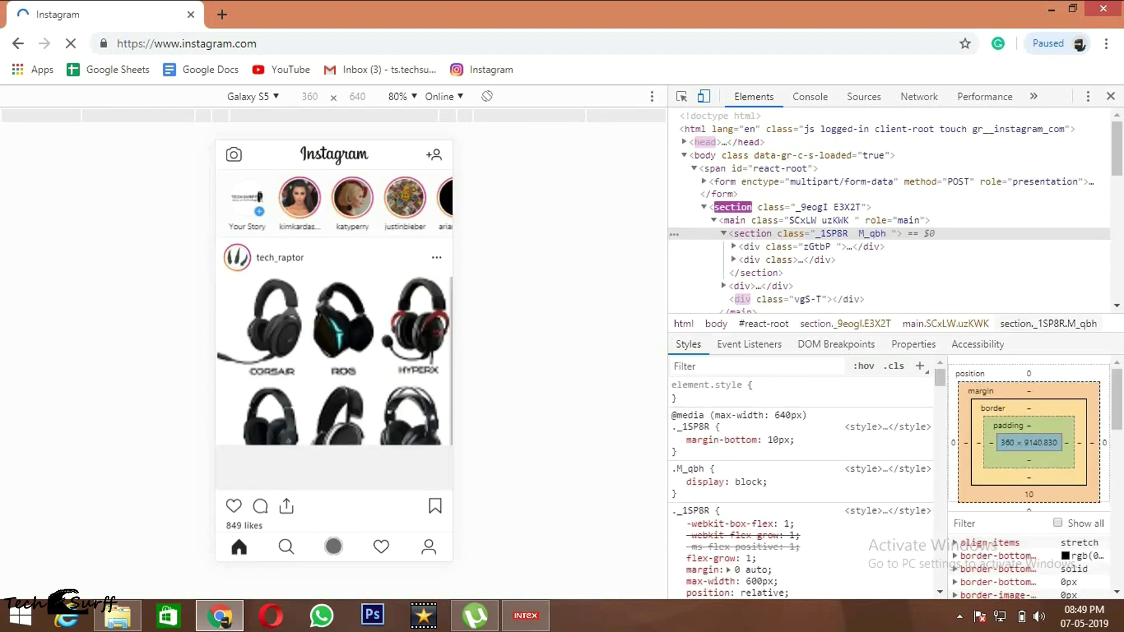
click(333, 546)
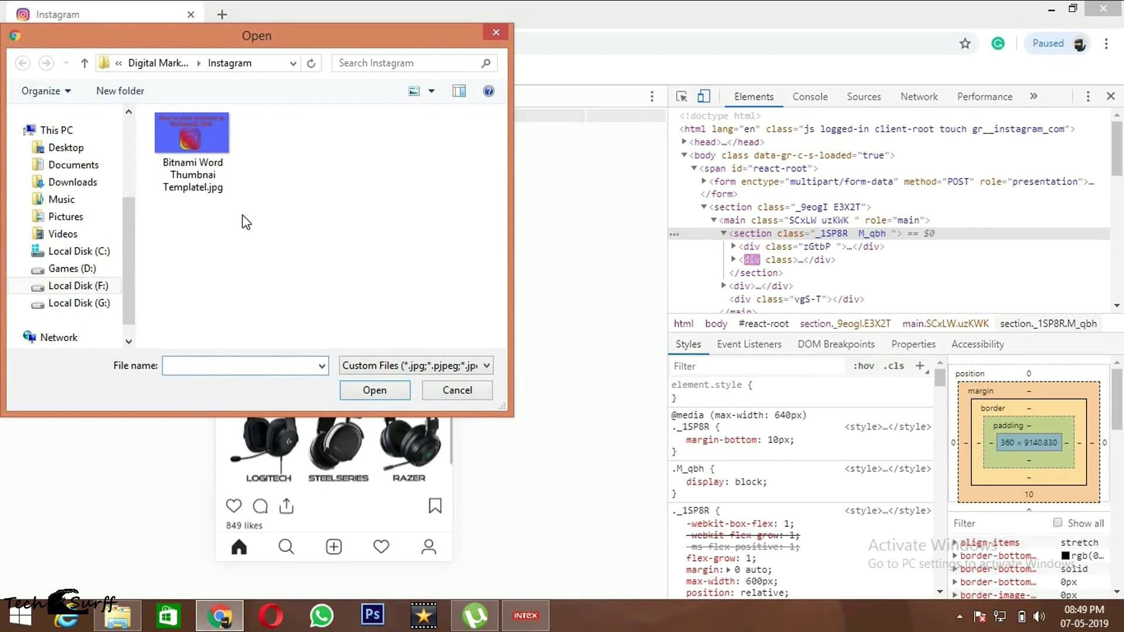
click(198, 132)
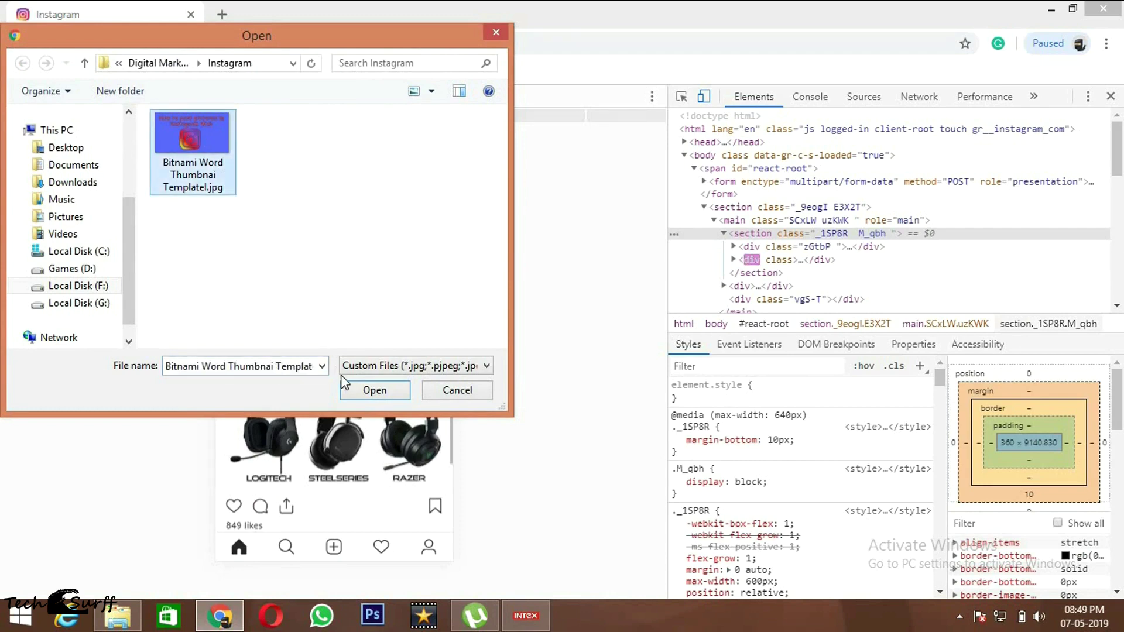
click(375, 389)
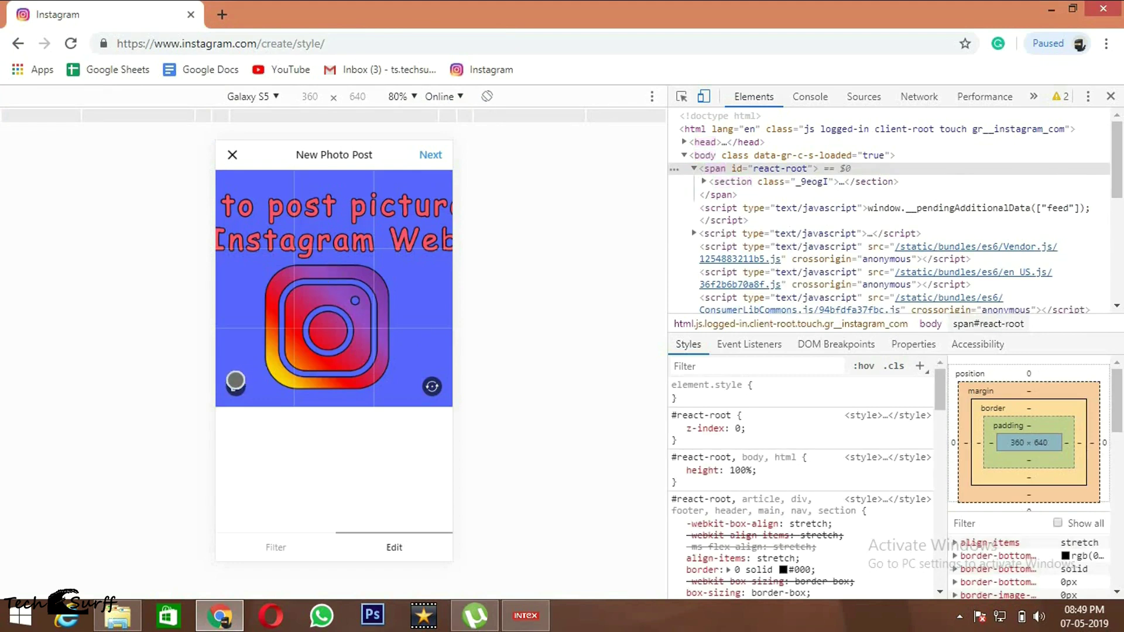
click(236, 384)
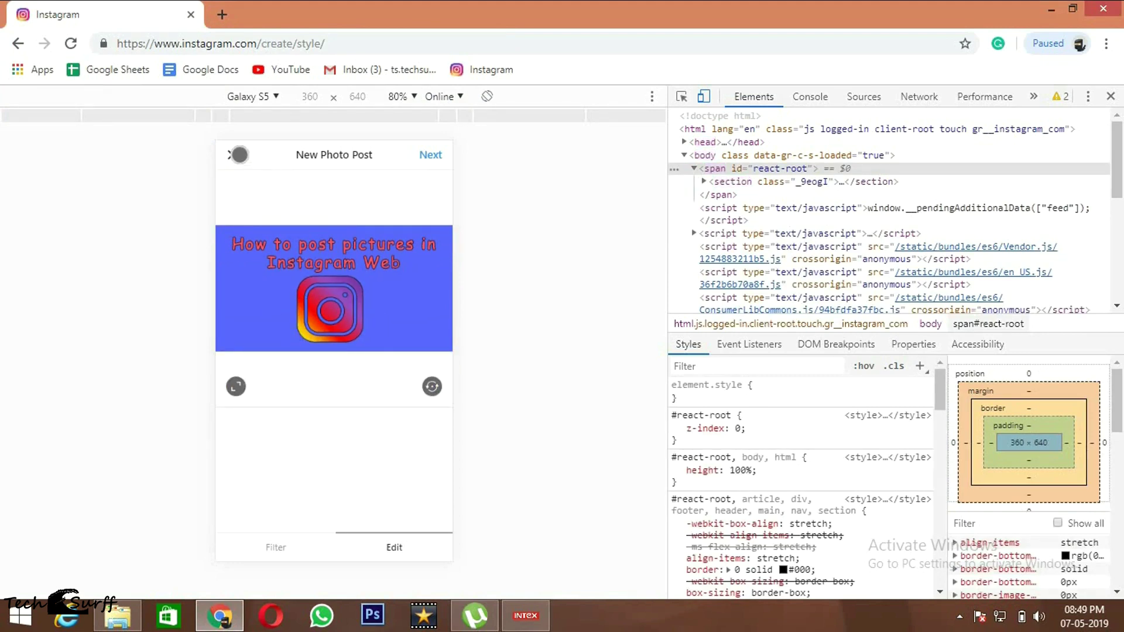
click(234, 154)
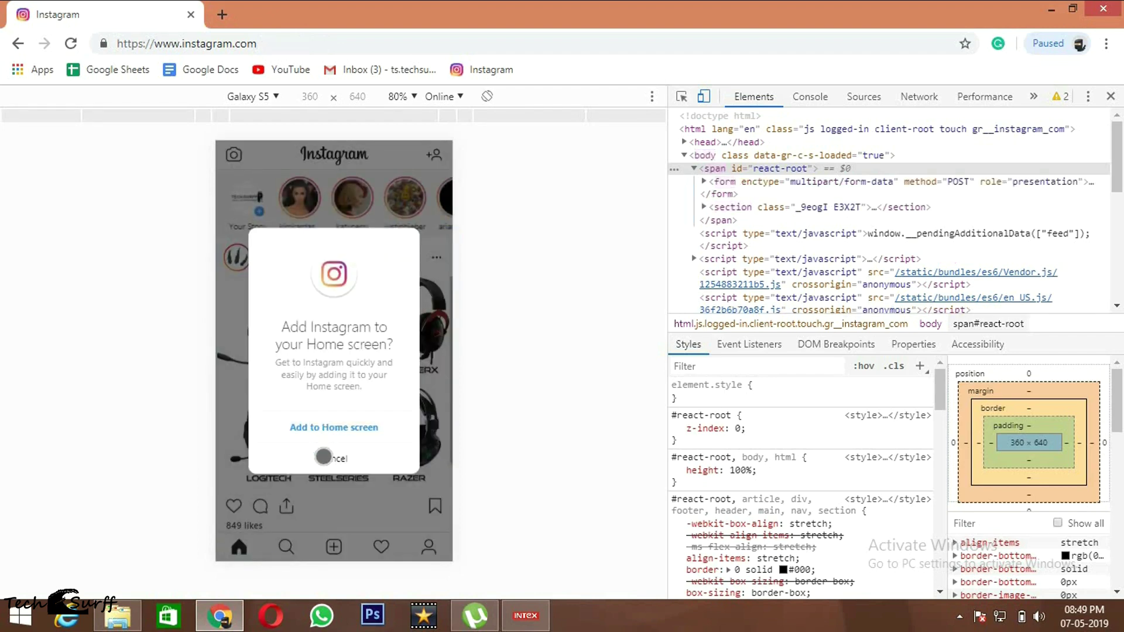
- Dismiss the home-screen prompt, visit profile, activity and Explore, return Home, and go full screen with F11
click(322, 451)
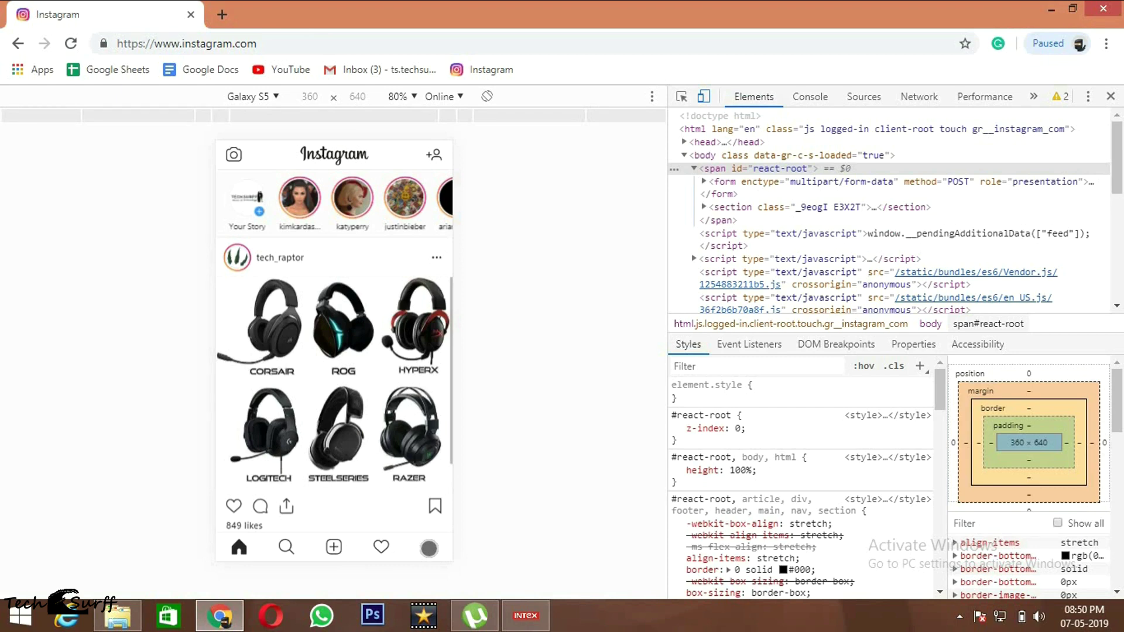
click(429, 548)
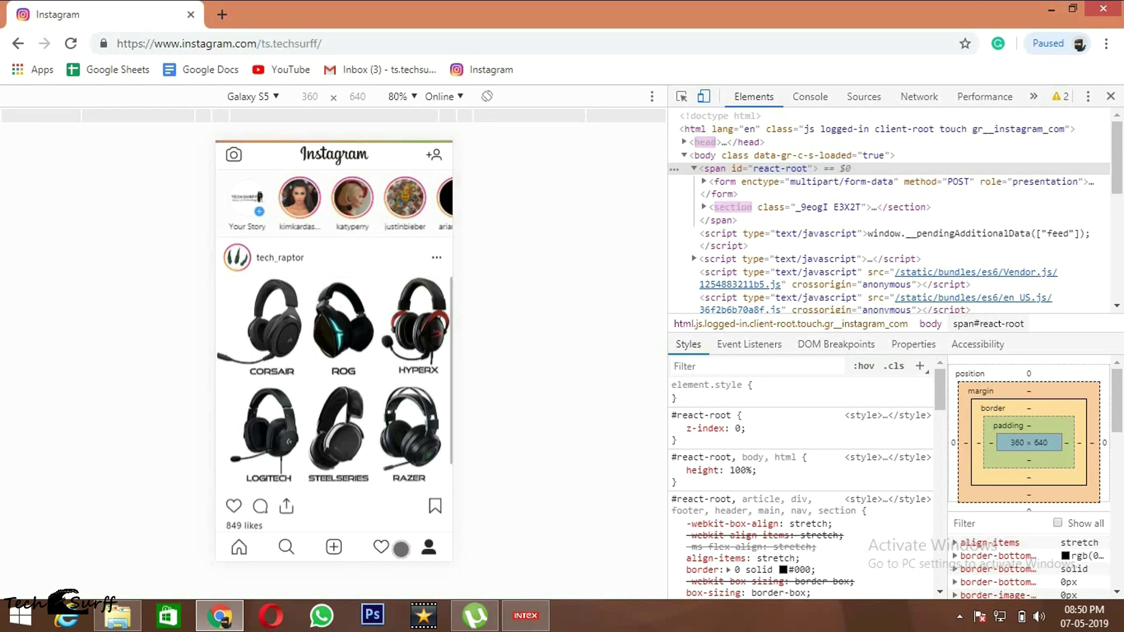
click(381, 546)
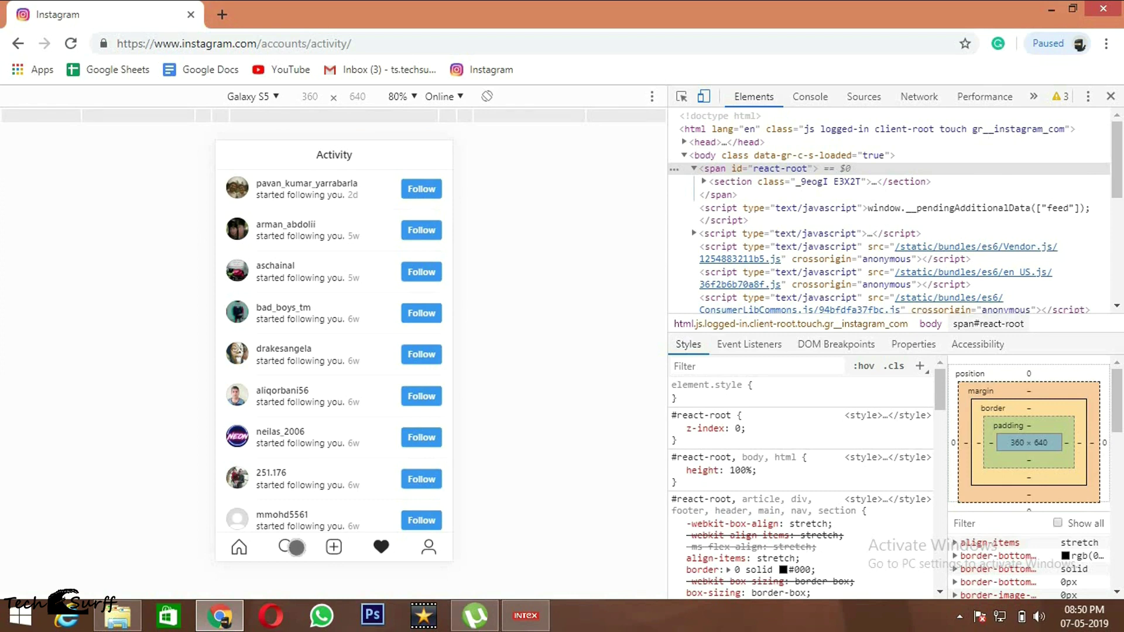
click(286, 546)
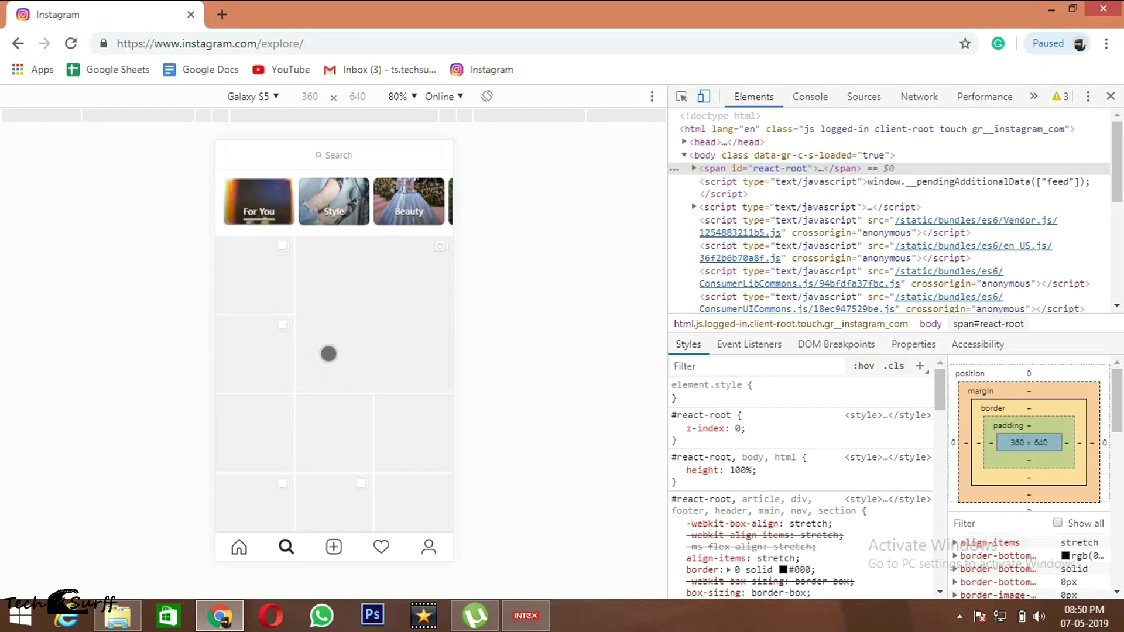
click(238, 548)
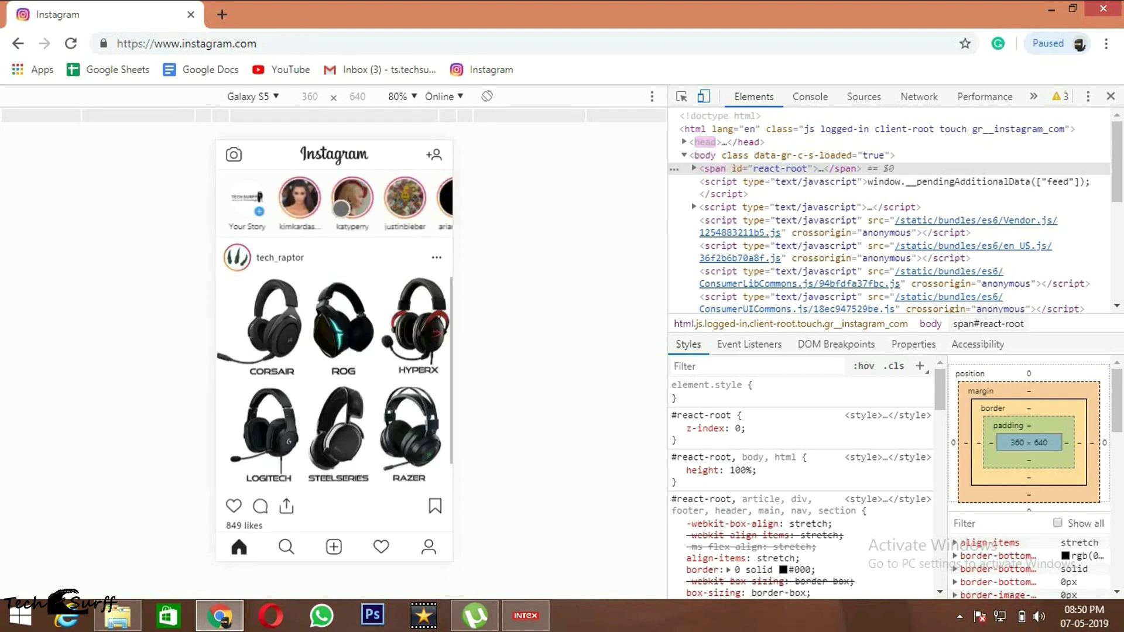
key(F11)
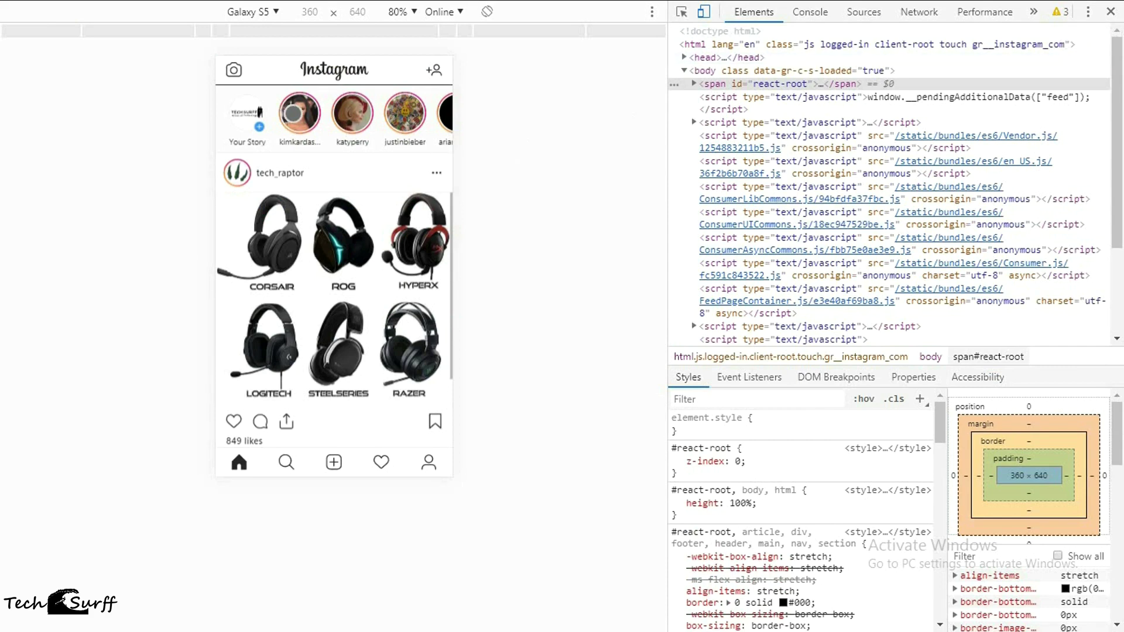
click(290, 106)
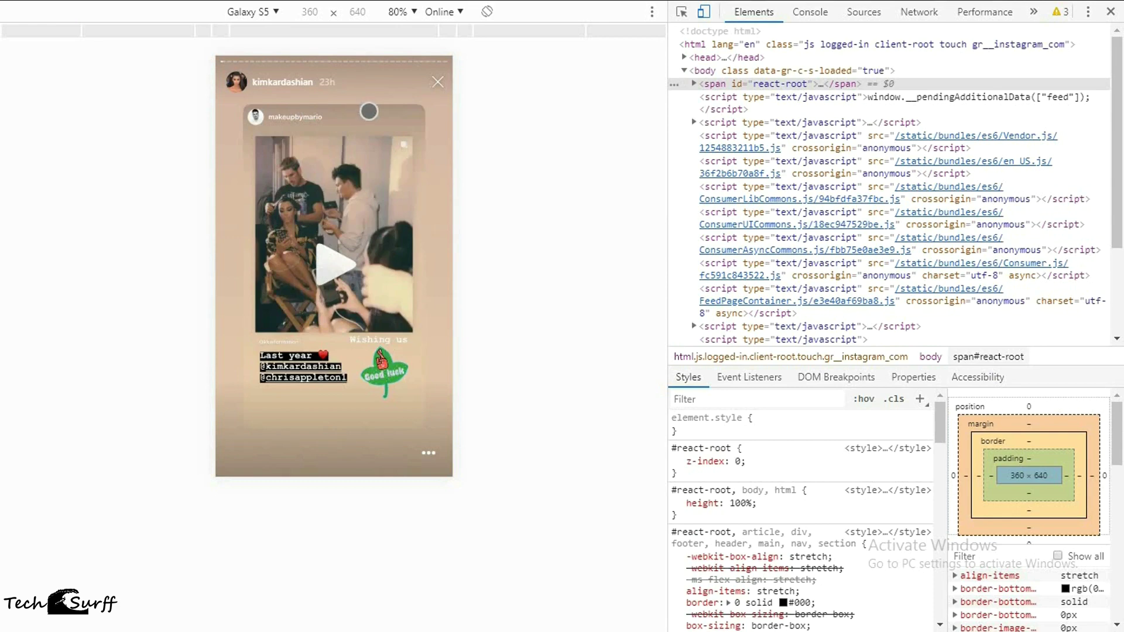
click(436, 84)
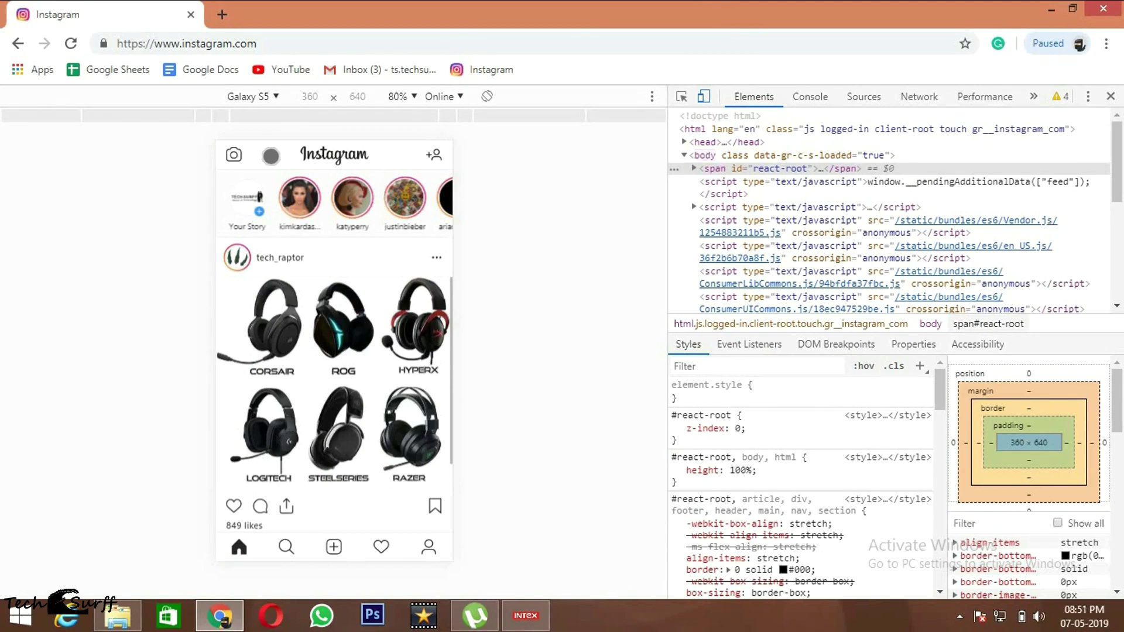
- From the profile's options page, choose Log Out and confirm it in the dialog
click(234, 155)
click(427, 549)
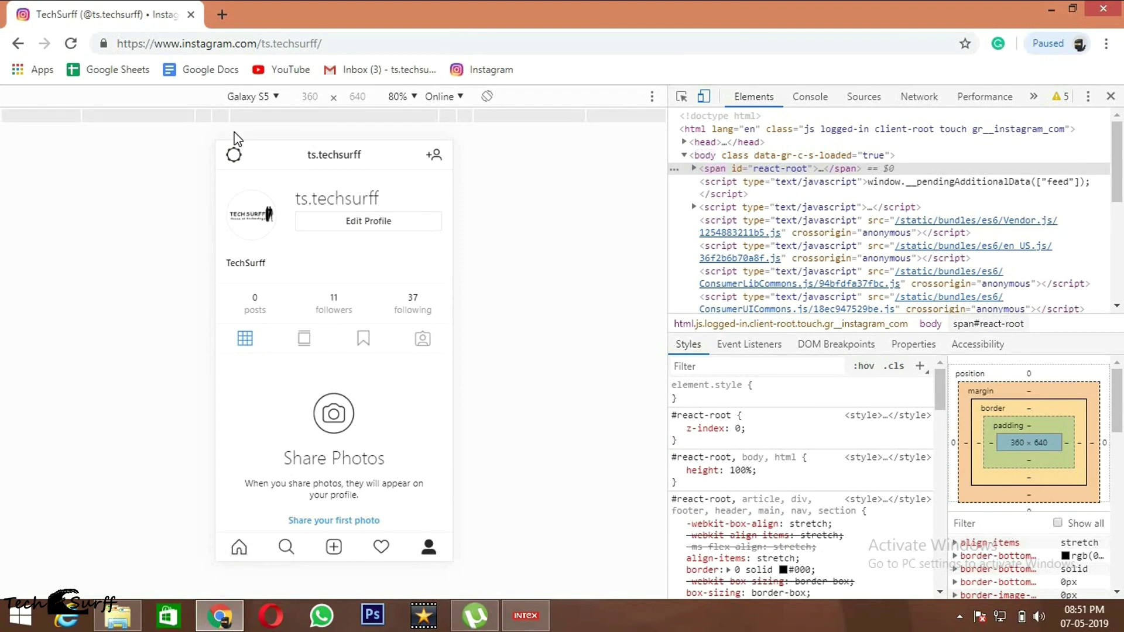
click(230, 154)
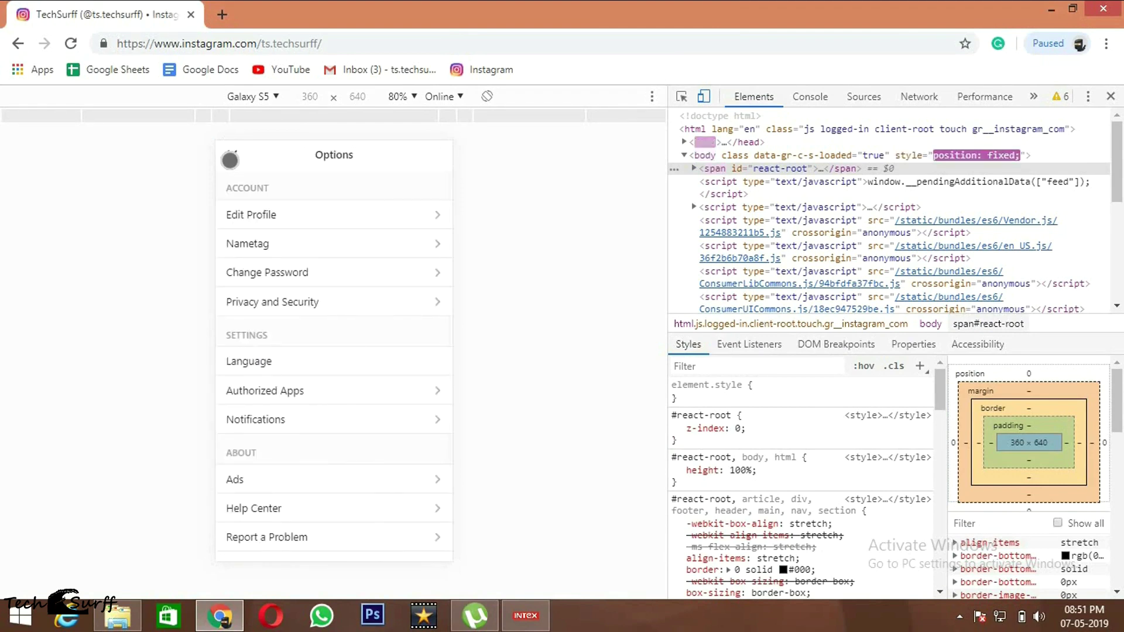
scroll(312, 522, down, 2)
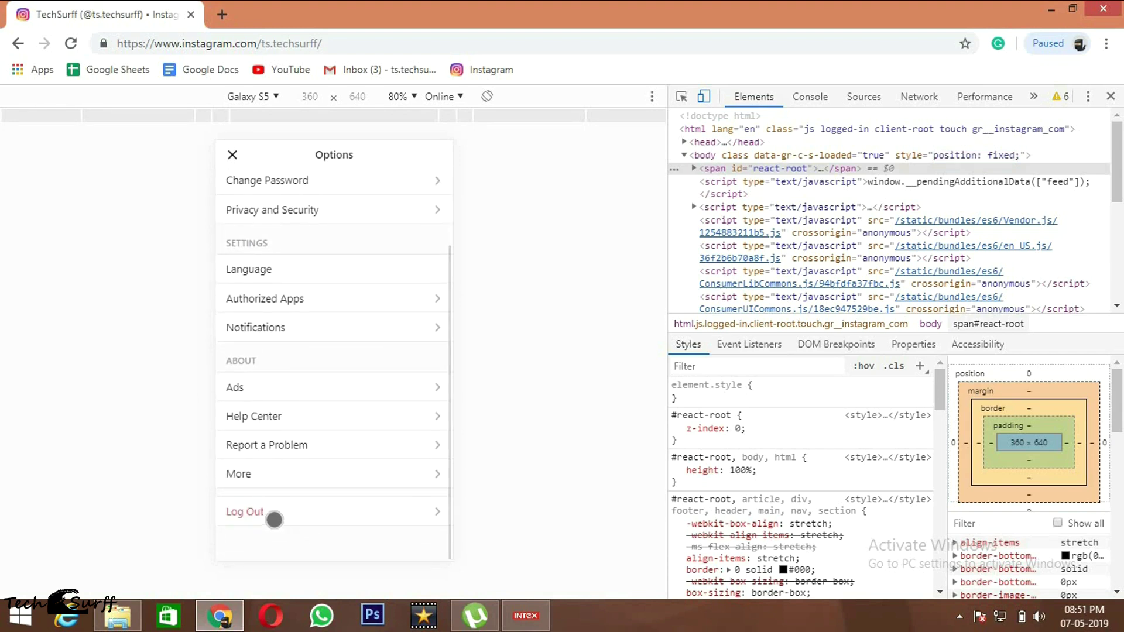
click(262, 512)
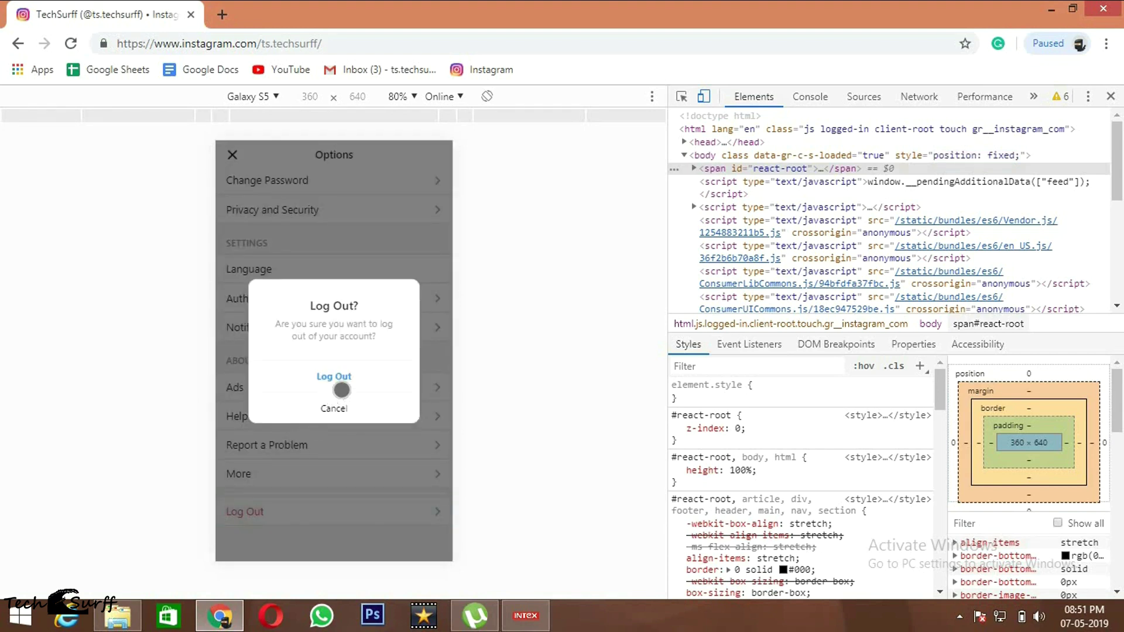
click(341, 374)
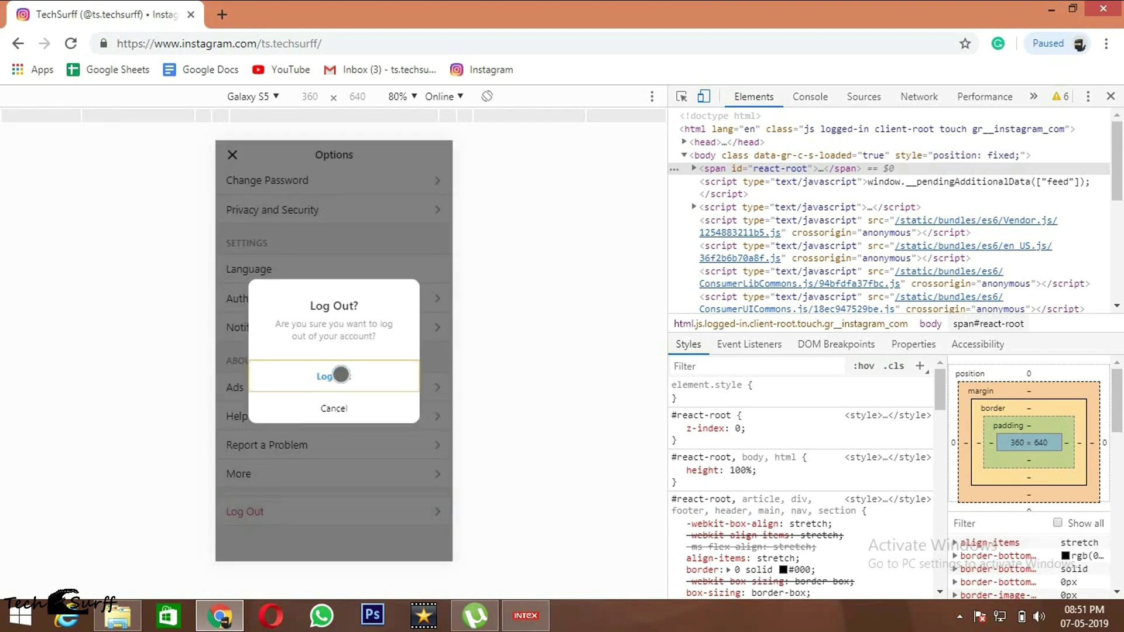